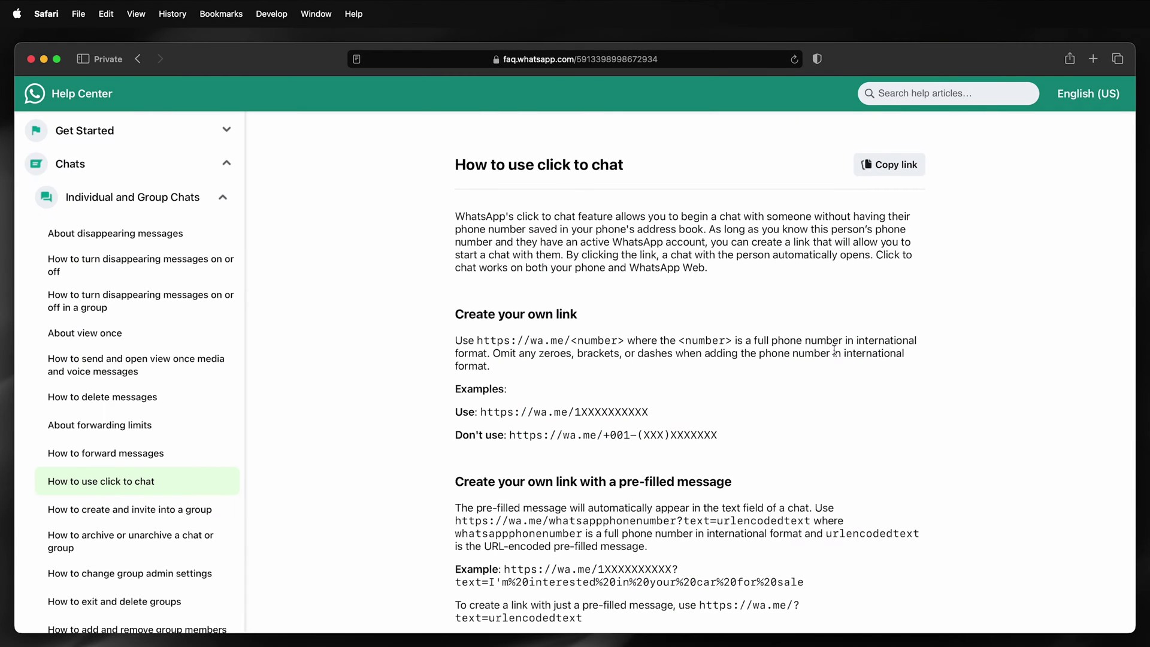
# Step: Scroll down WhatsApp's 'How to use click to chat' help page to the wa.me link format
pyautogui.scroll(-1, 836, 355)
pyautogui.scroll(-1, 835, 354)
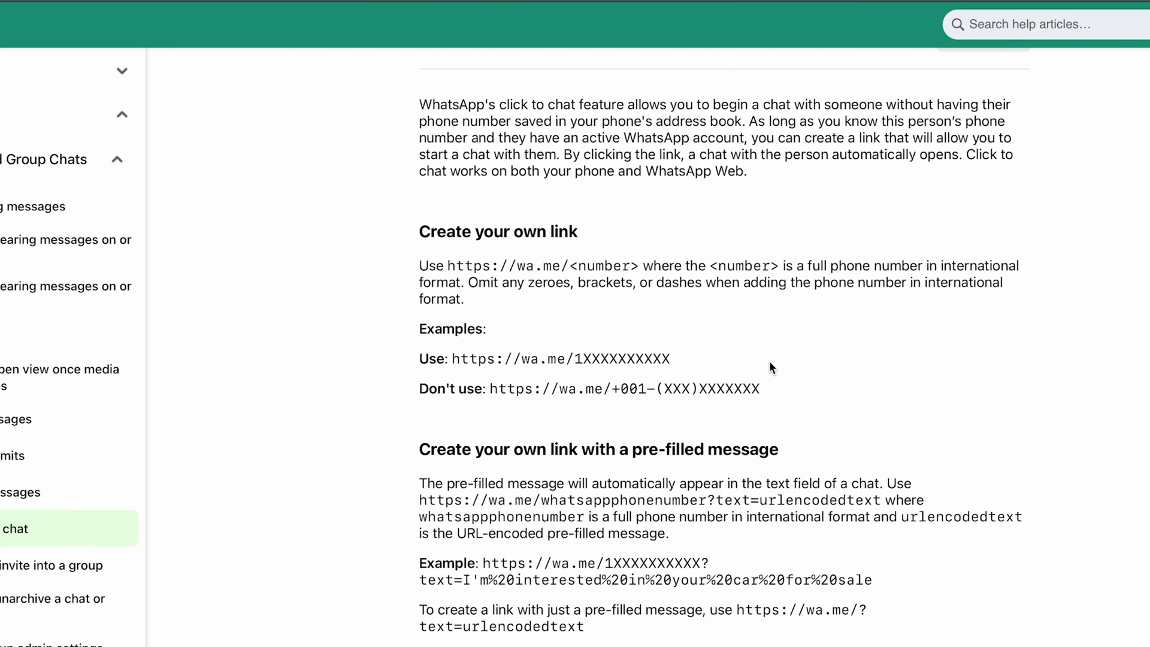
# Step: Scroll the help article down to the 'How to use Chat on WhatsApp button' section and best practices
pyautogui.scroll(-8, 1032, 374)
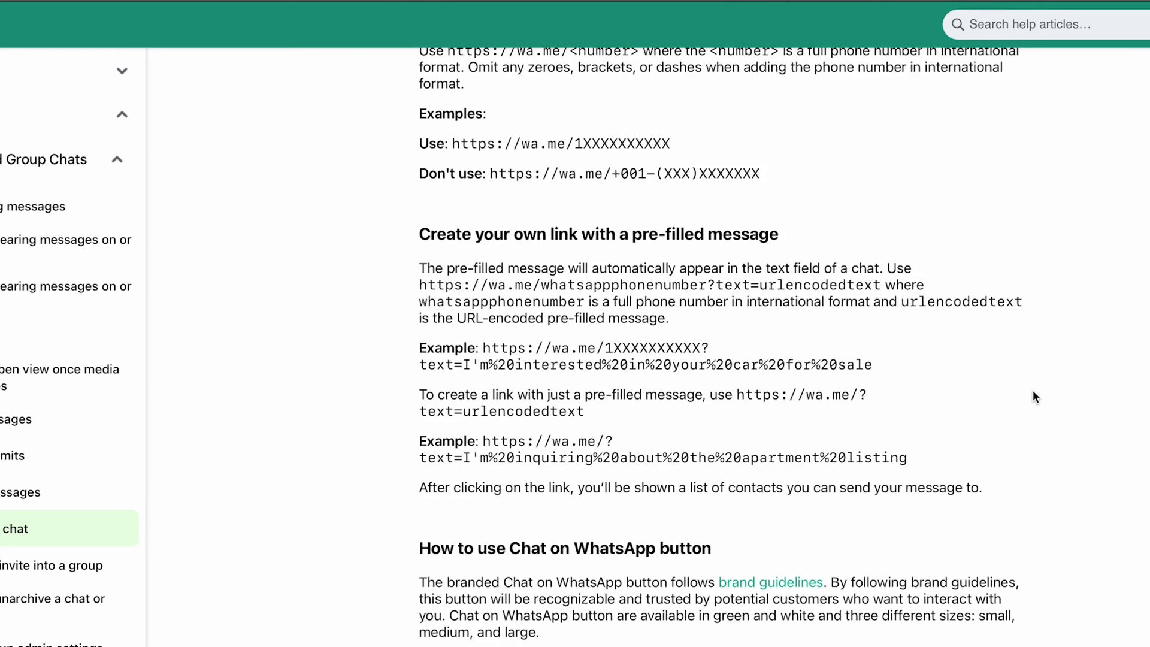
pyautogui.scroll(-2, 1025, 393)
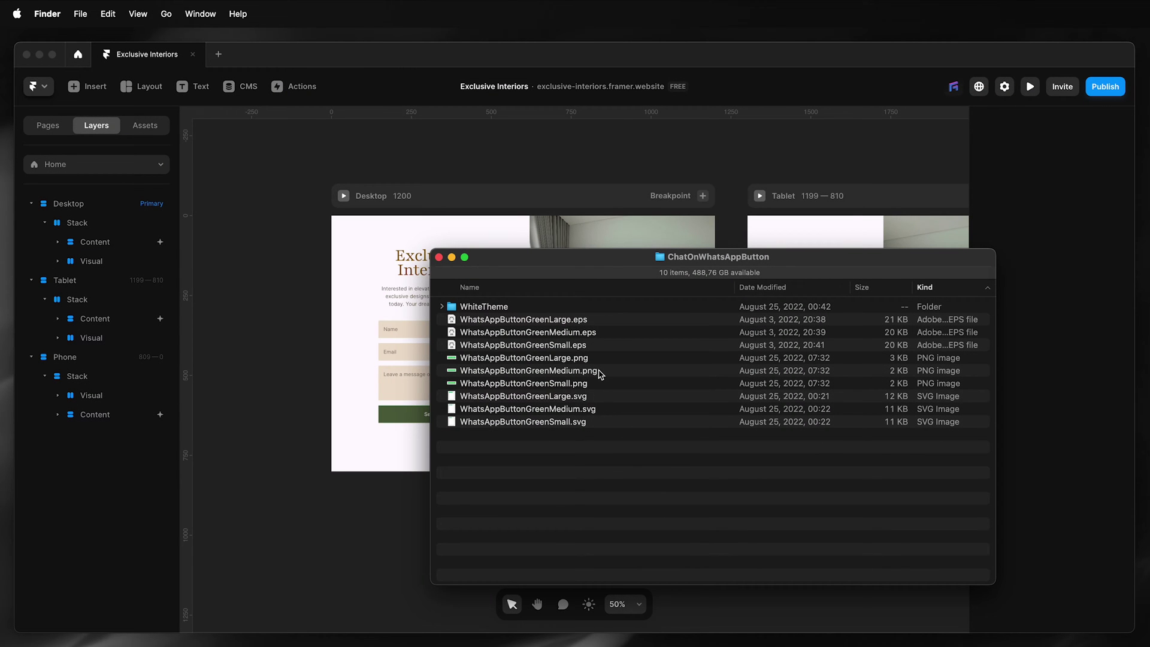
# Step: Select the Small, Medium and Large green button SVGs and drag them onto the Framer canvas
pyautogui.click(596, 425)
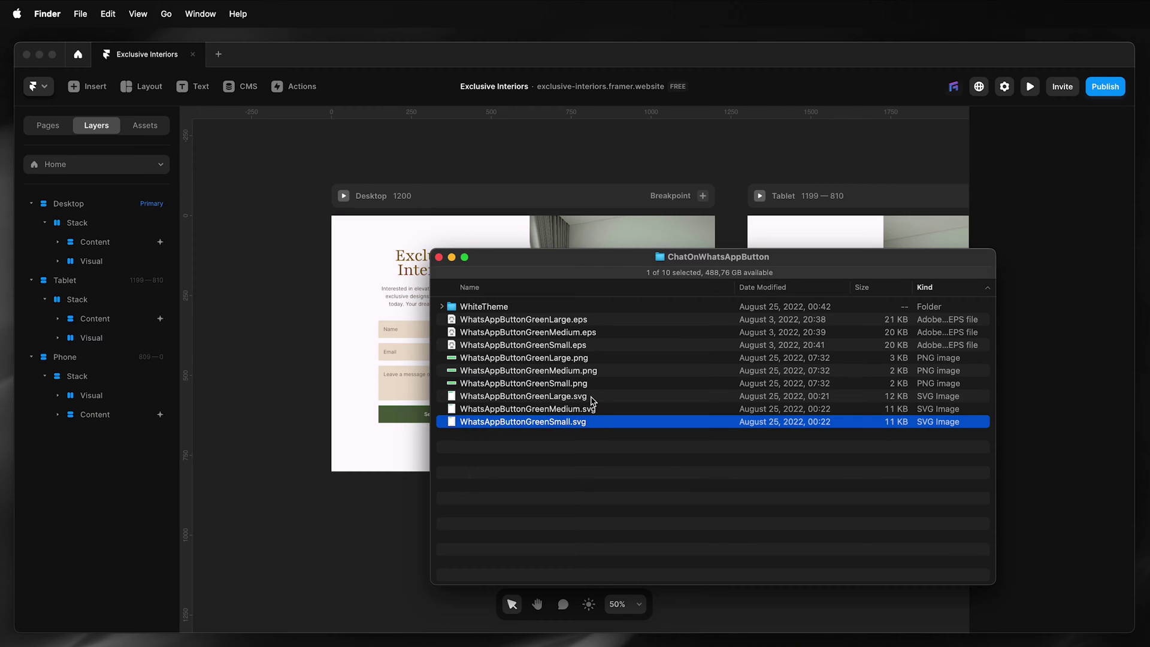
pyautogui.keyDown('shift'); pyautogui.click(592, 398); pyautogui.keyUp('shift')
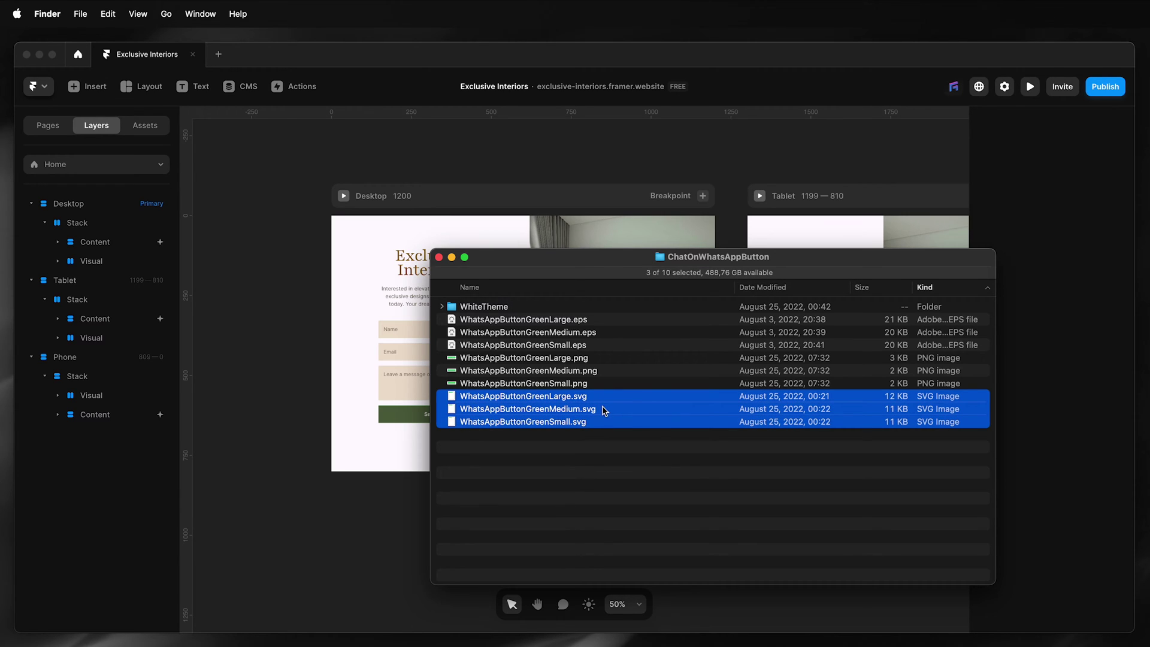
pyautogui.moveTo(603, 412); pyautogui.dragTo(287, 366)
# Step: Close Finder, spread the three buttons into a column and select the Large one
pyautogui.click(438, 257)
pyautogui.click(299, 272)
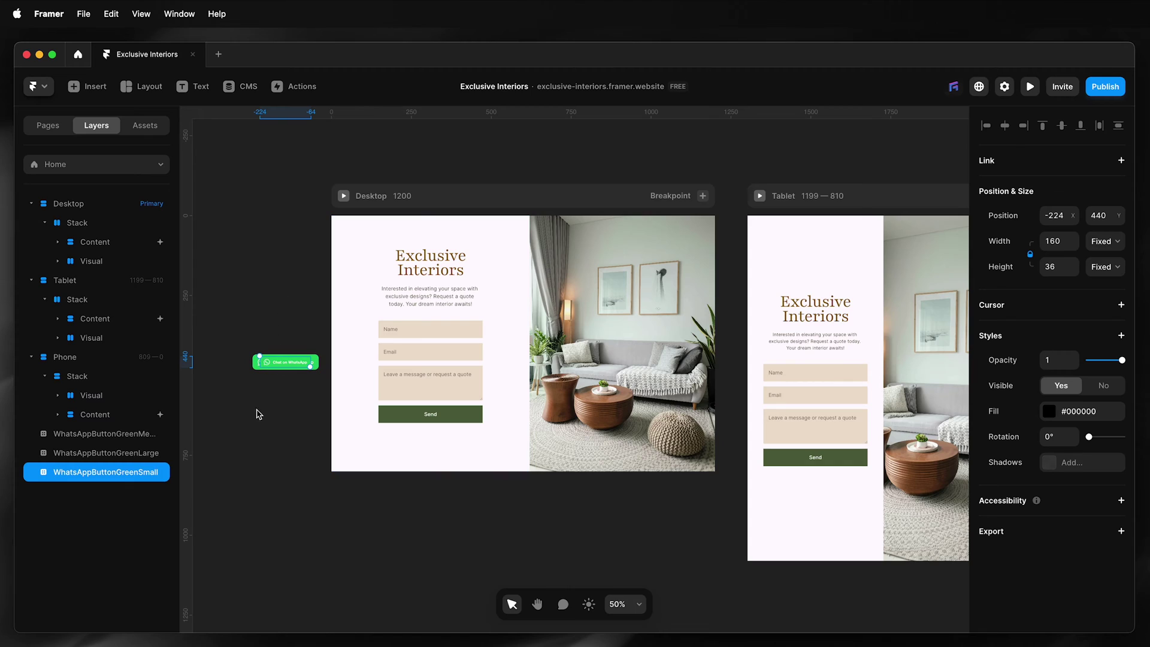
pyautogui.moveTo(284, 363); pyautogui.dragTo(279, 320)
pyautogui.moveTo(284, 366); pyautogui.dragTo(282, 393)
pyautogui.moveTo(278, 320); pyautogui.dragTo(278, 347)
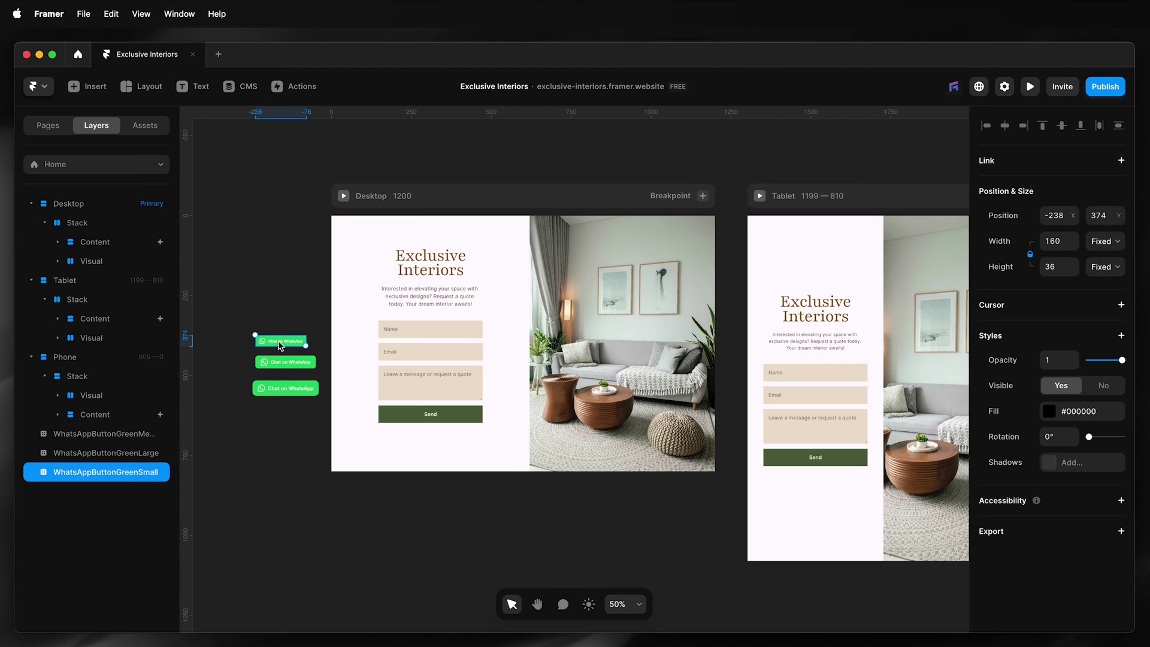
pyautogui.click(295, 393)
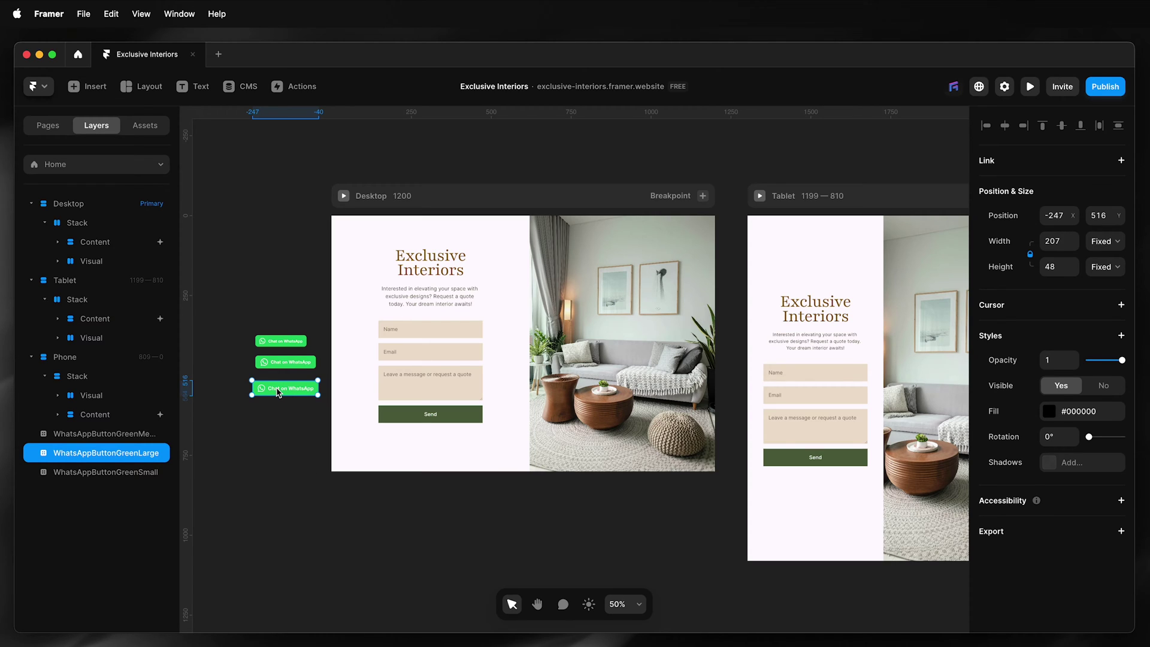
# Step: Drop the Large button into the Desktop frame and move it out of Content directly under Stack
pyautogui.moveTo(278, 393); pyautogui.dragTo(426, 231)
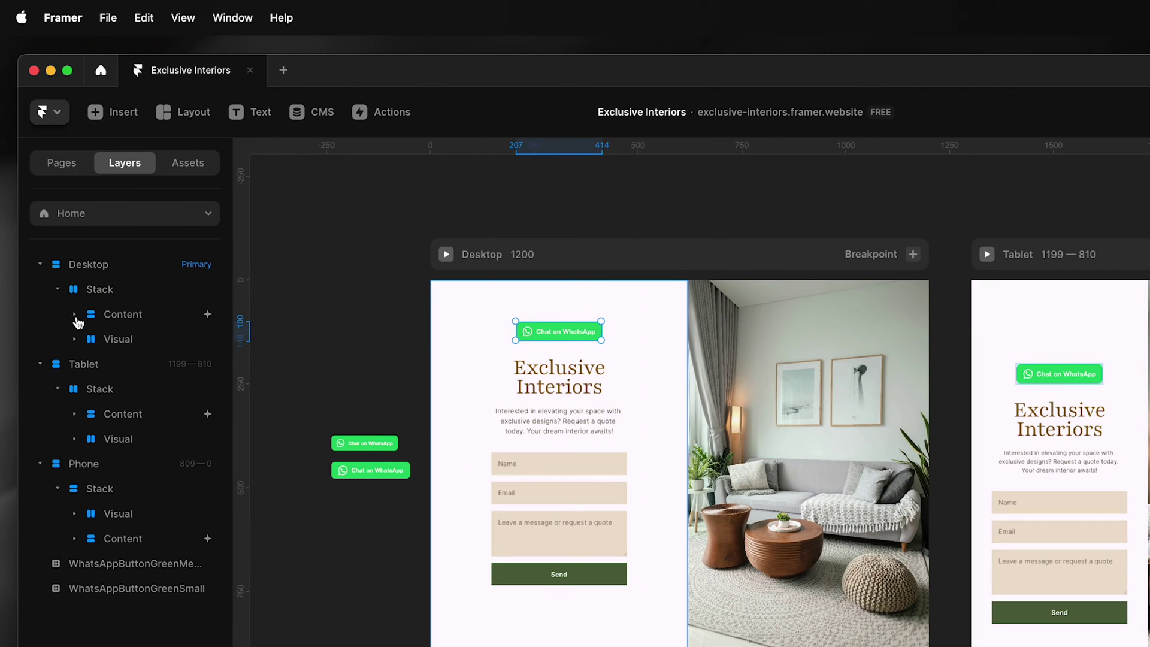
pyautogui.click(58, 241)
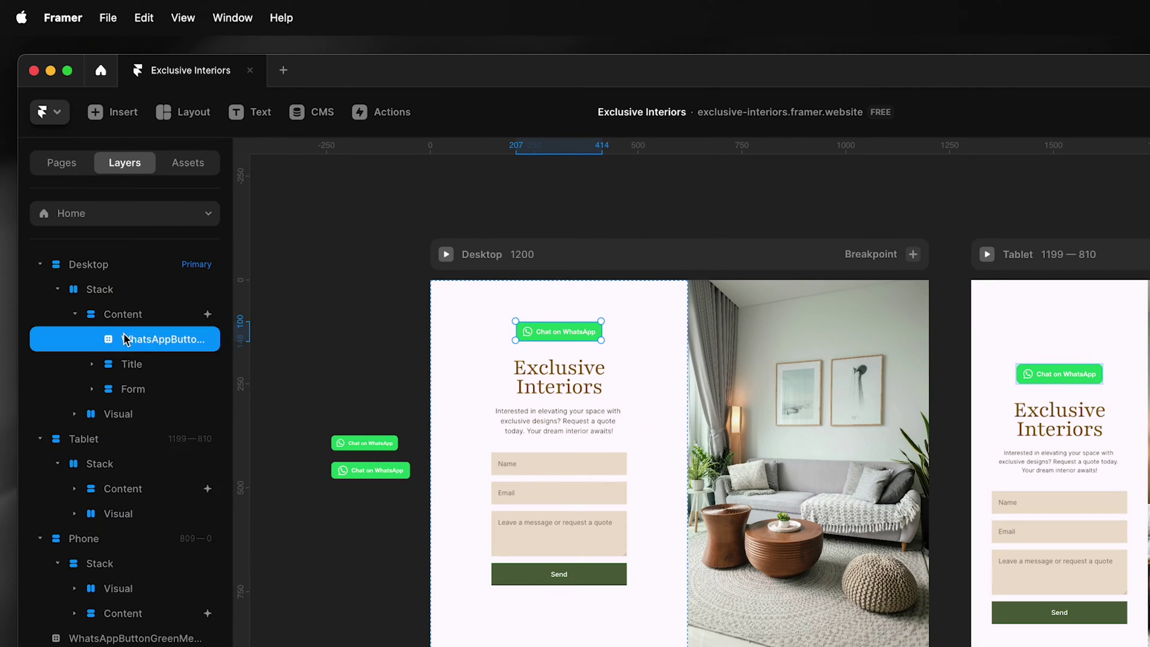
pyautogui.moveTo(123, 339); pyautogui.dragTo(85, 307)
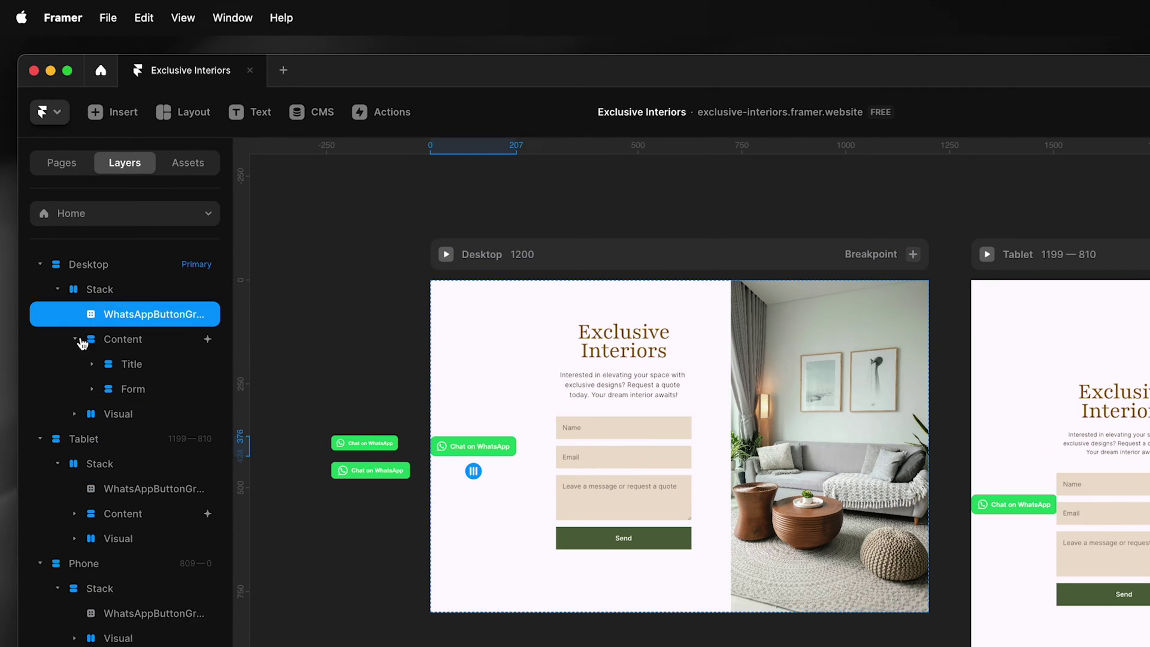
pyautogui.click(77, 340)
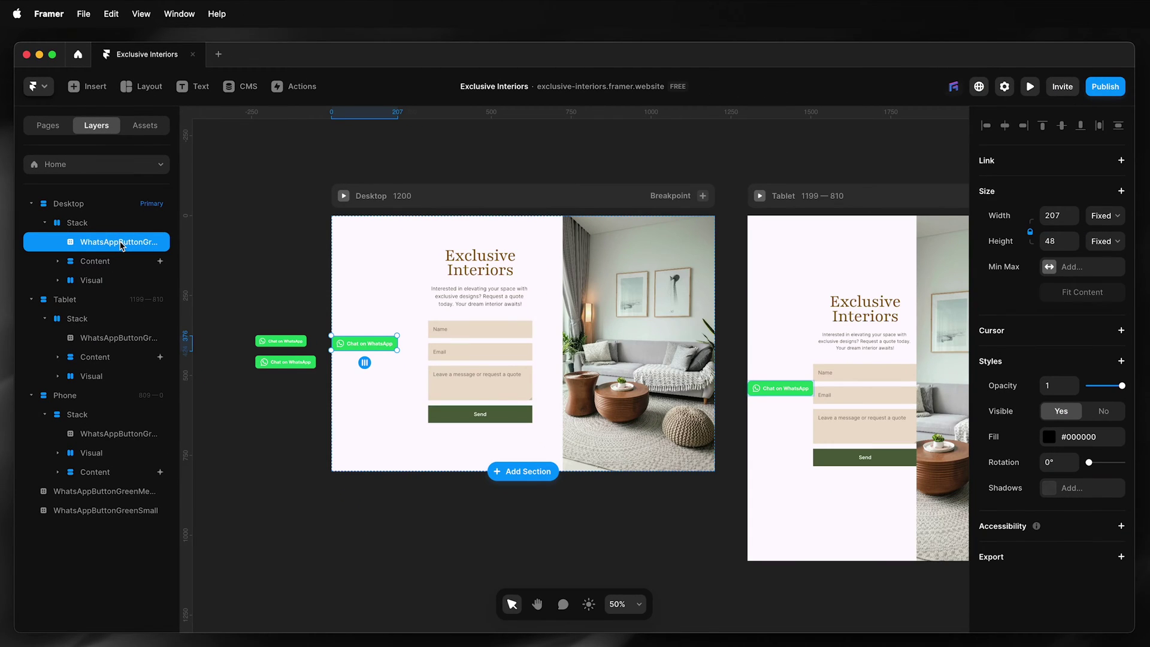
# Step: Wrap the button layer in a new frame and rename that frame WhatsAppButtonGreenLarge
pyautogui.rightClick(121, 245)
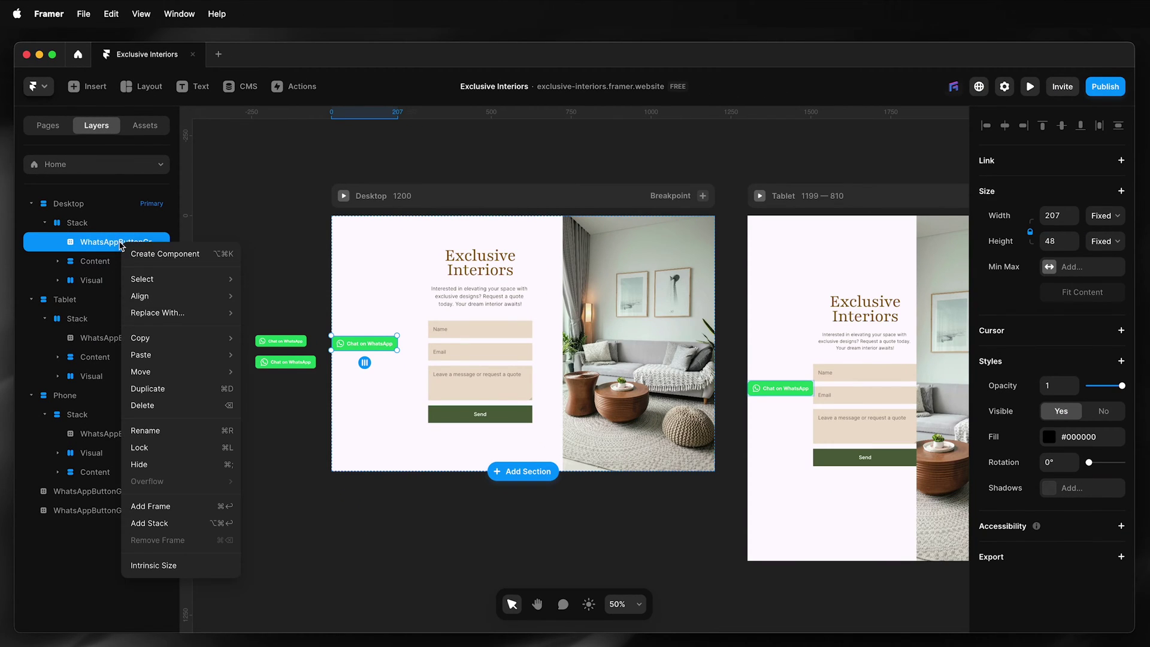
pyautogui.click(148, 507)
pyautogui.doubleClick(117, 260)
pyautogui.press('super+c')
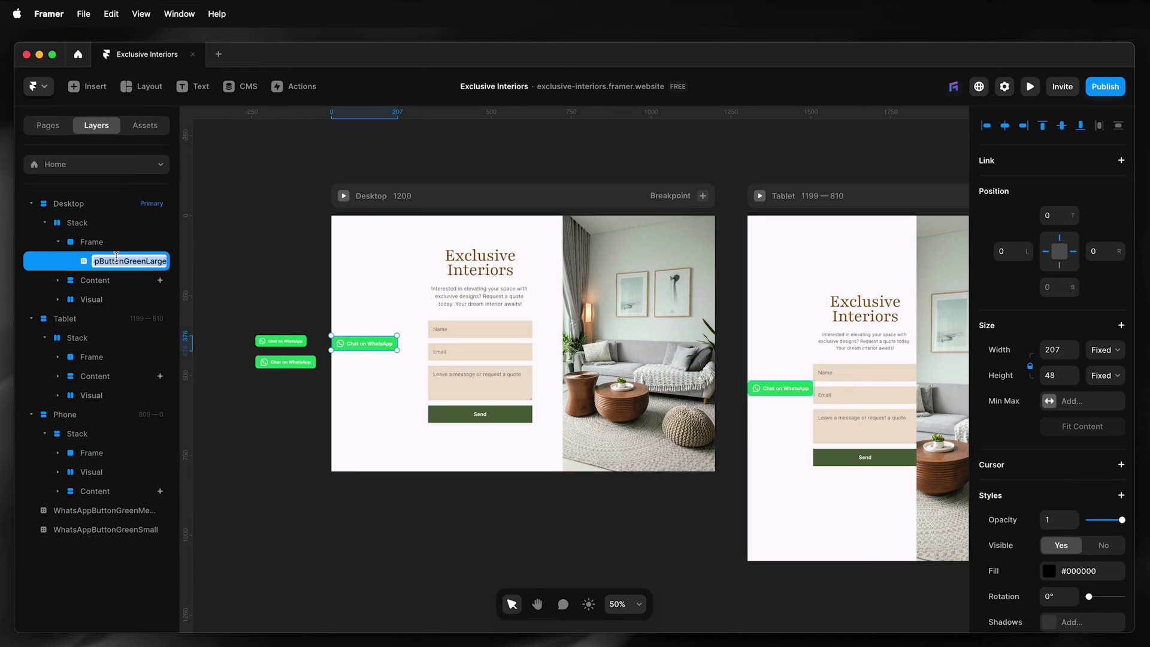
pyautogui.doubleClick(91, 242)
pyautogui.press('super+v')
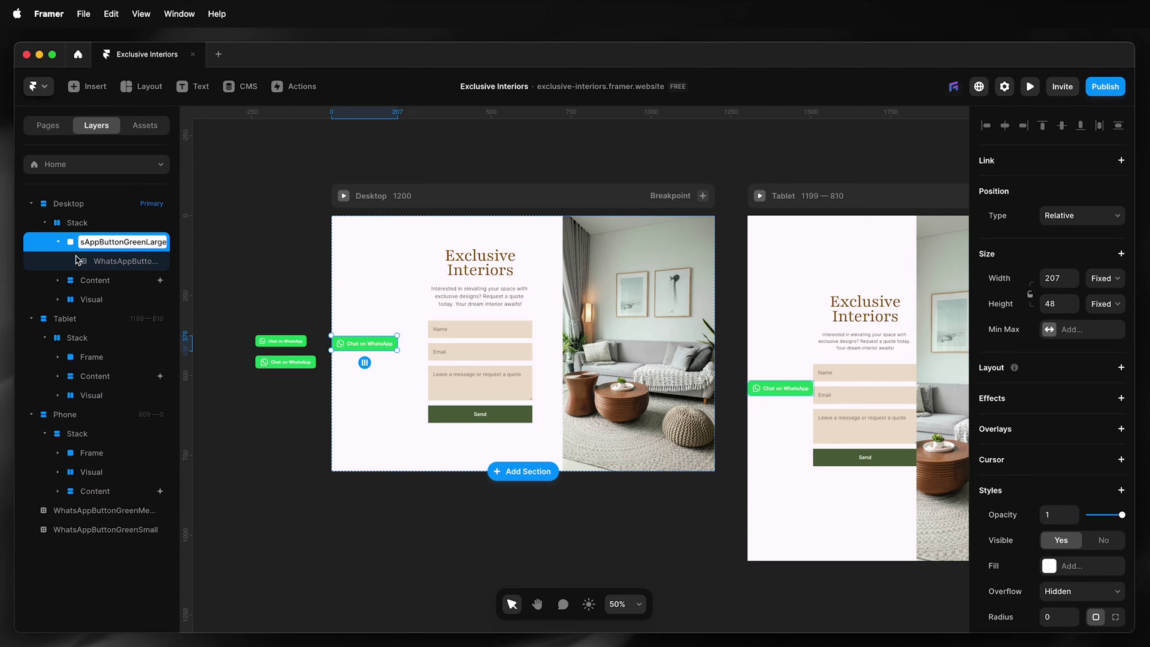
pyautogui.click(58, 245)
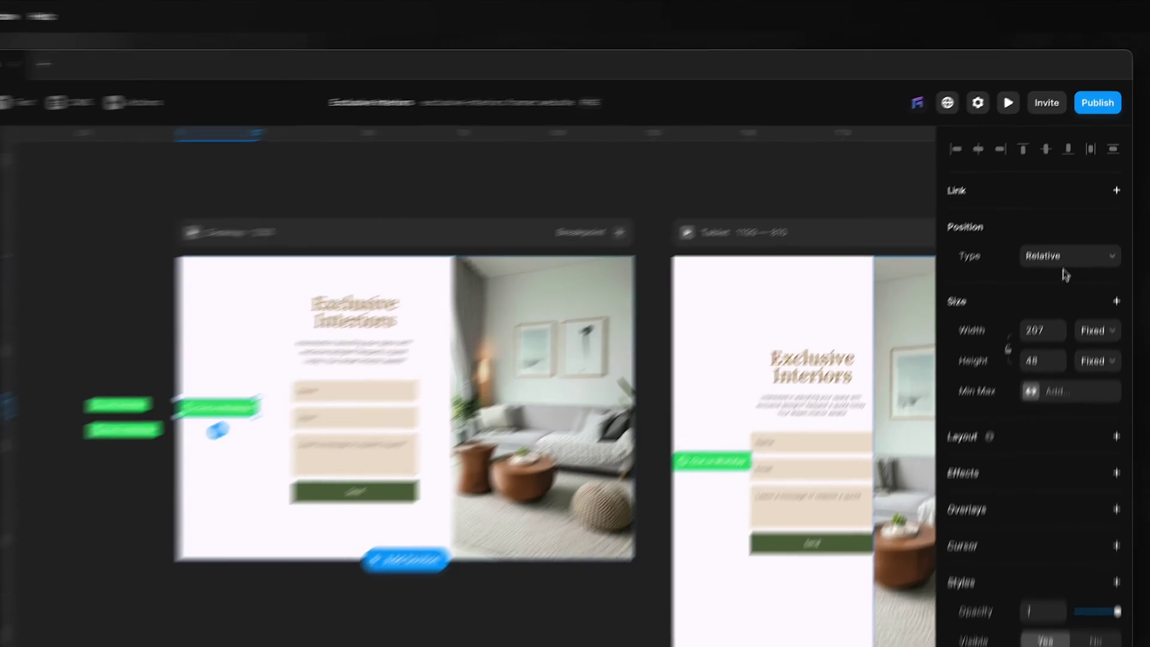
# Step: Make the button frame absolutely positioned and pinned to the right edge
pyautogui.click(1078, 215)
pyautogui.click(1051, 265)
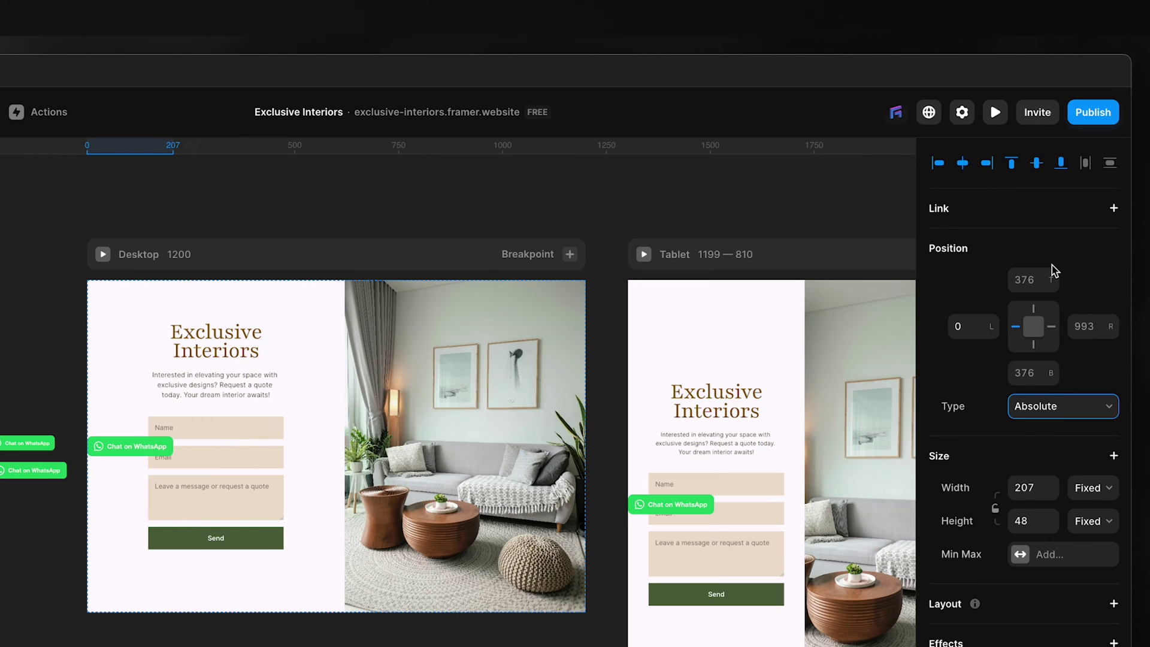
pyautogui.click(1054, 328)
# Step: Set the right and bottom insets to 50 and add a link to the button
pyautogui.click(1109, 251)
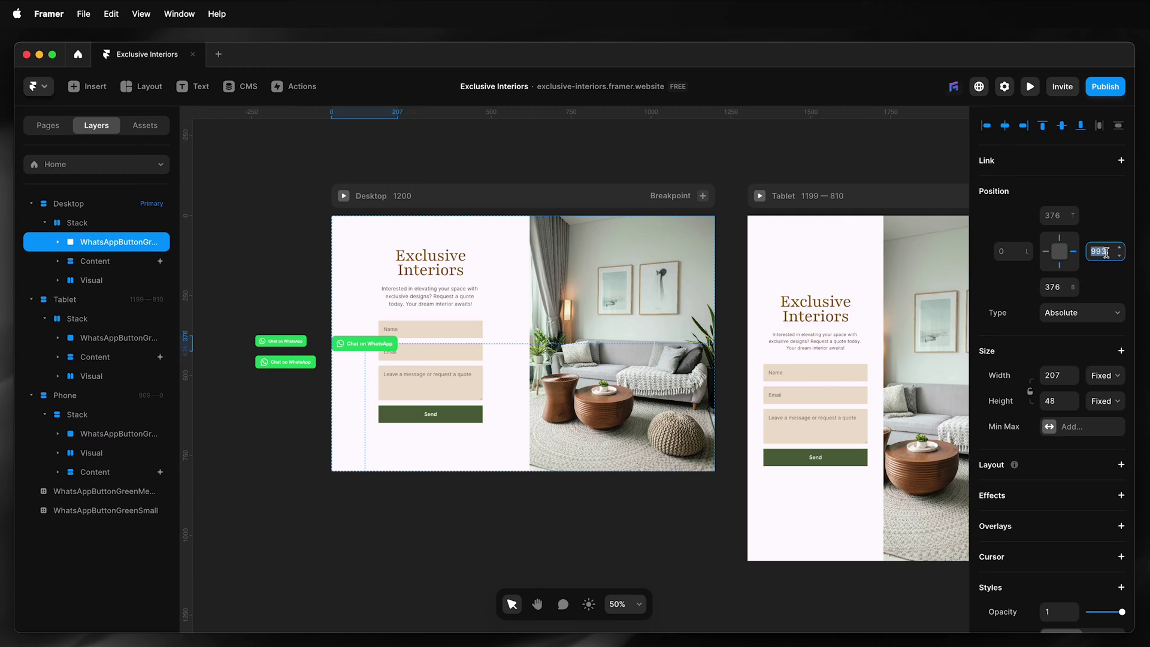
pyautogui.write('50')
pyautogui.click(1061, 287)
pyautogui.write('5')
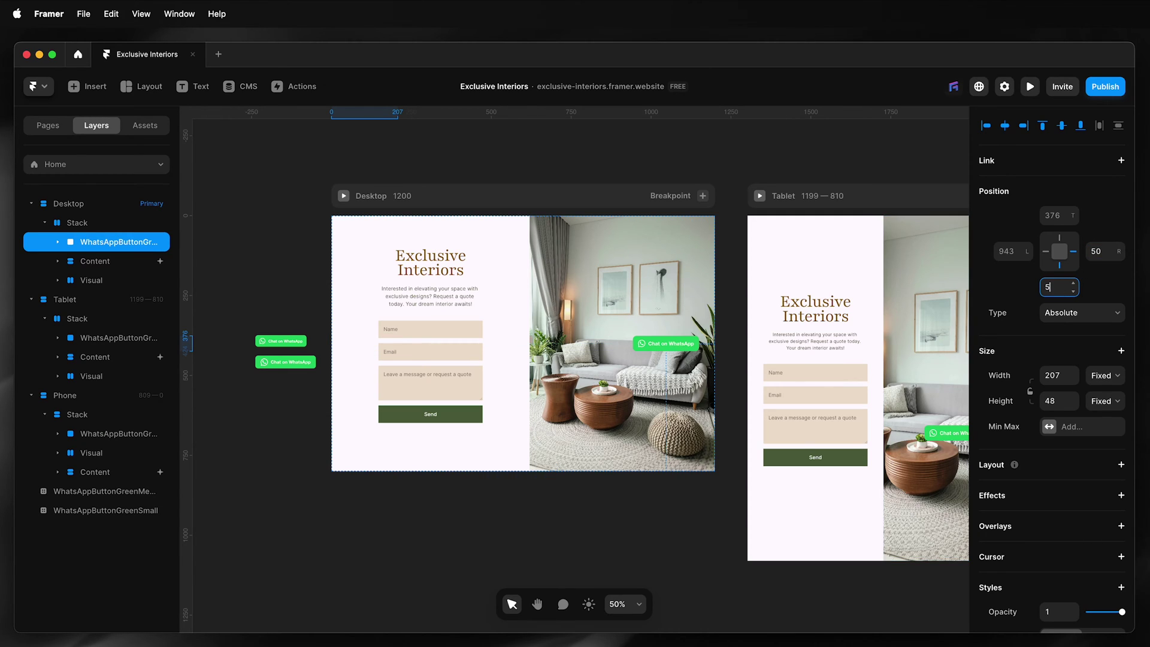
pyautogui.press('Return')
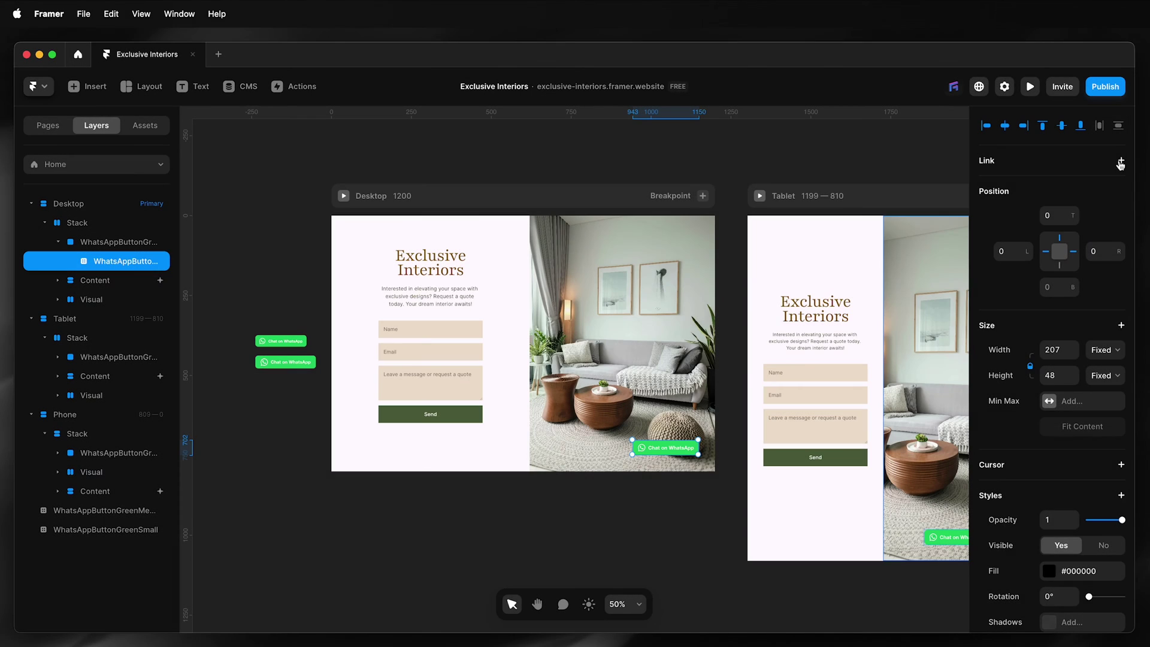
pyautogui.click(1121, 160)
pyautogui.click(1081, 184)
# Step: Paste the copied wa.me chat link as the button's link destination
pyautogui.write('https://wa.me/1XXXXXXXXXX')
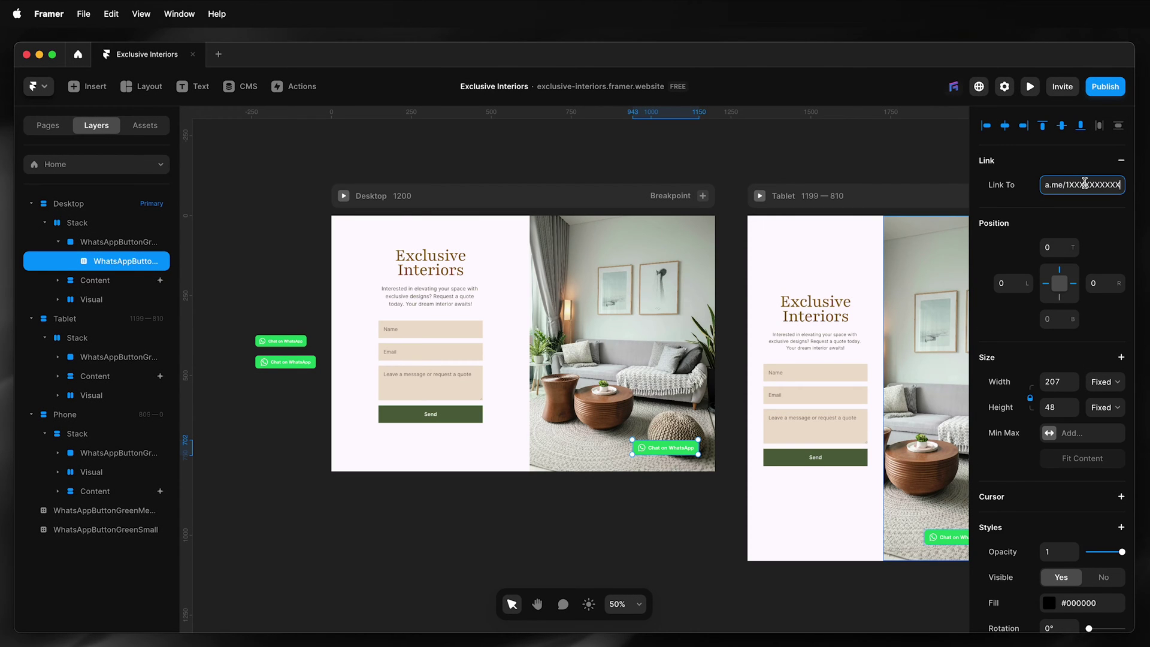
pyautogui.press('Return')
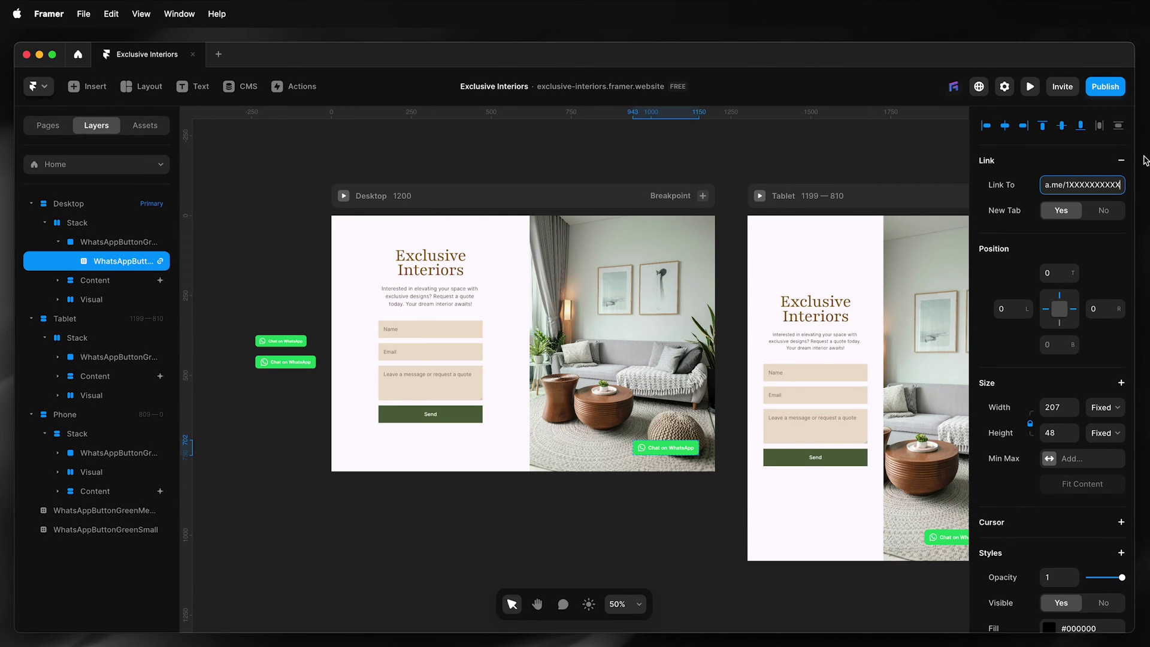
pyautogui.hscroll(5, 742, 536)
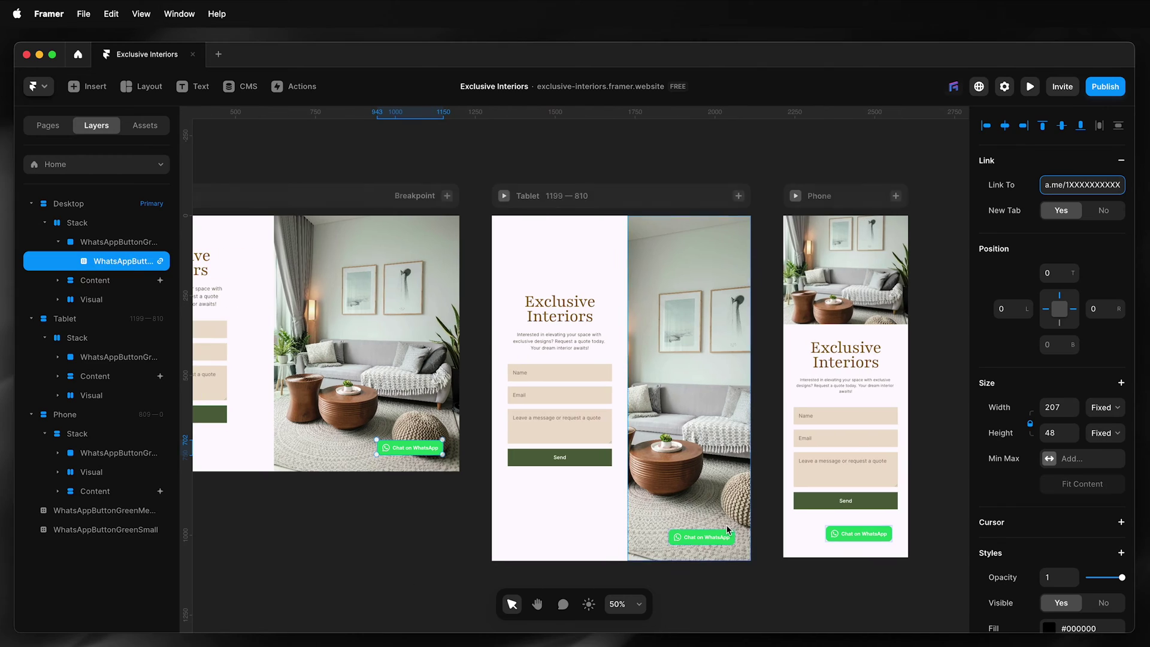
# Step: Set the Tablet WhatsApp button frame's right offset to 40
pyautogui.click(728, 531)
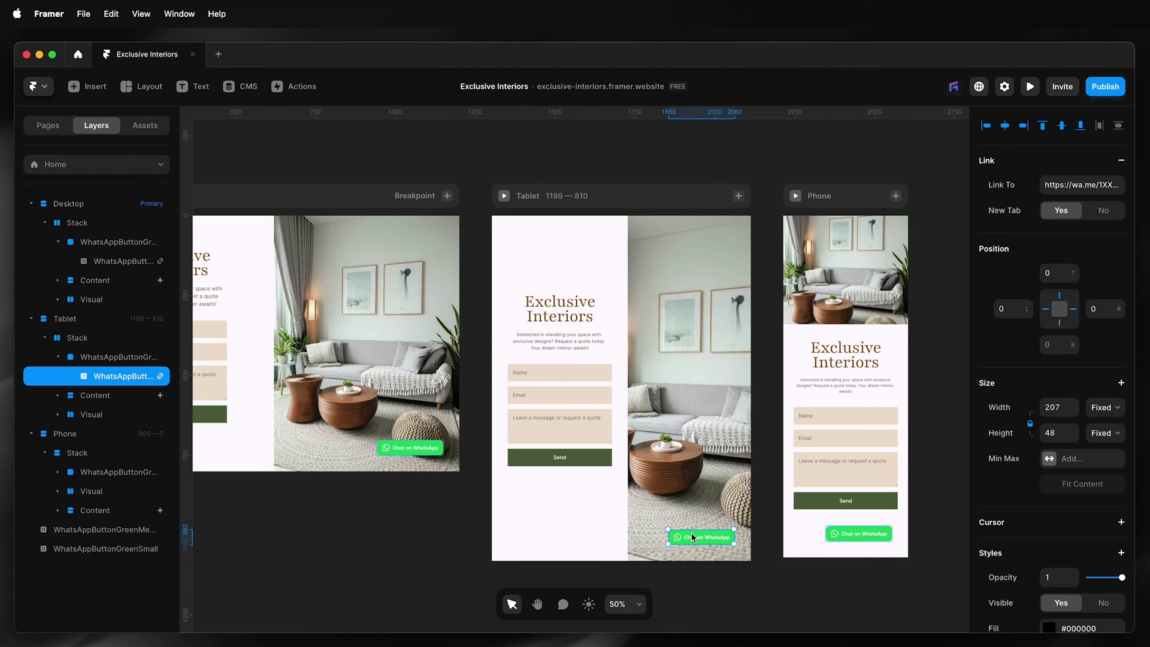
pyautogui.click(119, 361)
pyautogui.click(1096, 252)
pyautogui.write('40')
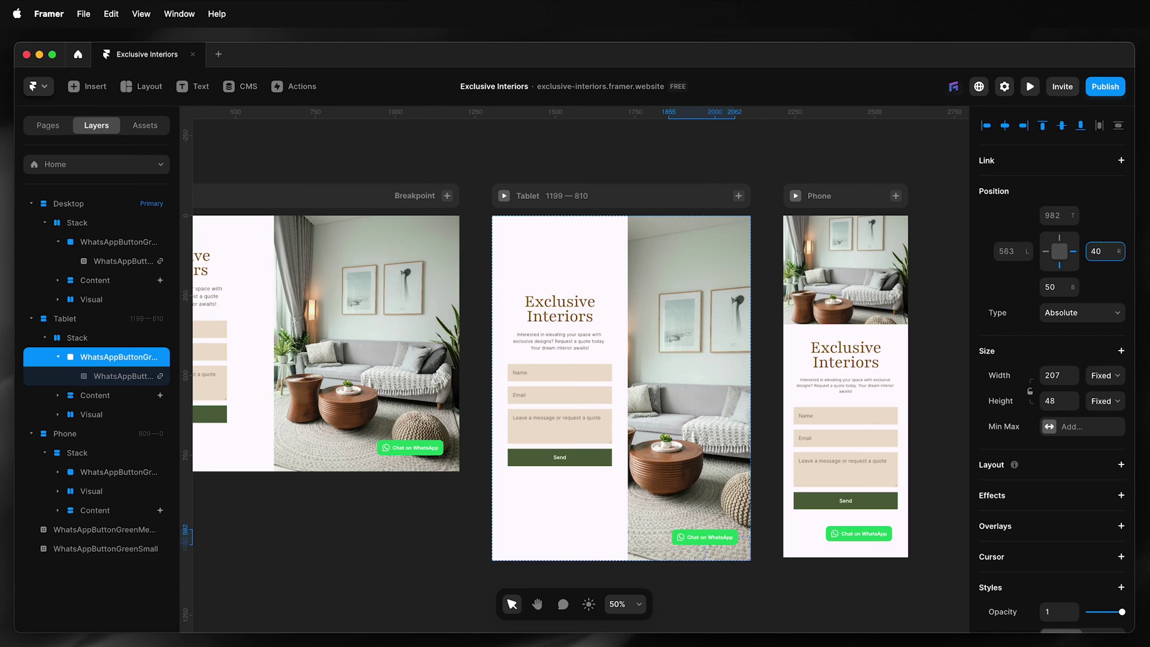
# Step: Set the Phone WhatsApp button frame's right offset to 20
pyautogui.click(841, 535)
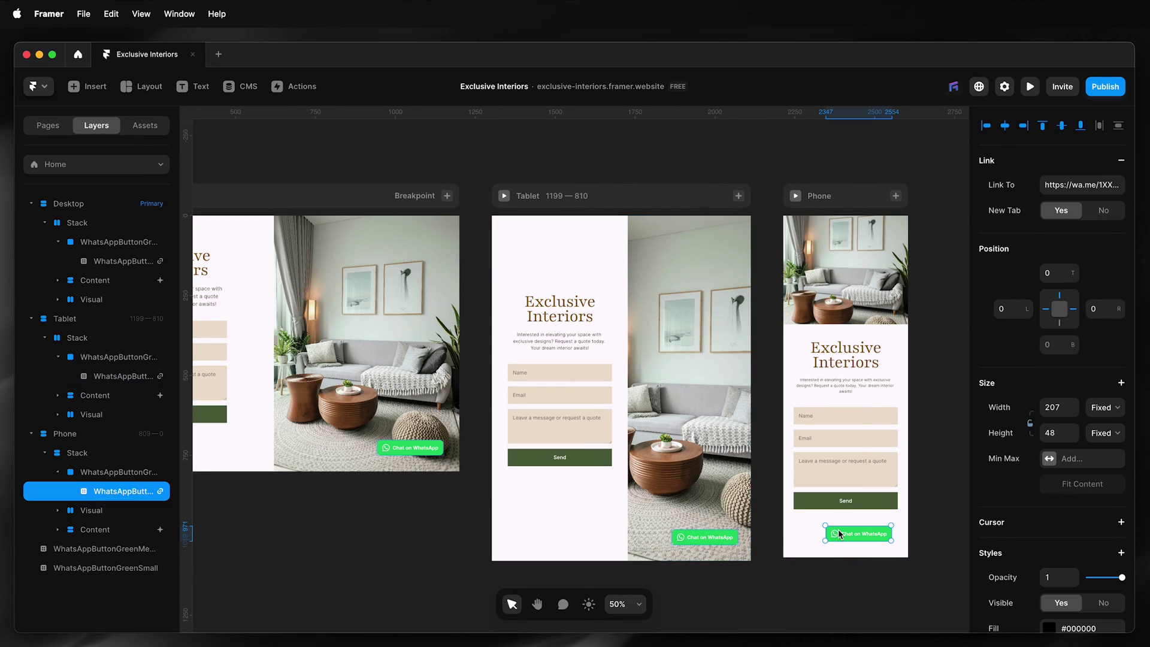
pyautogui.click(131, 472)
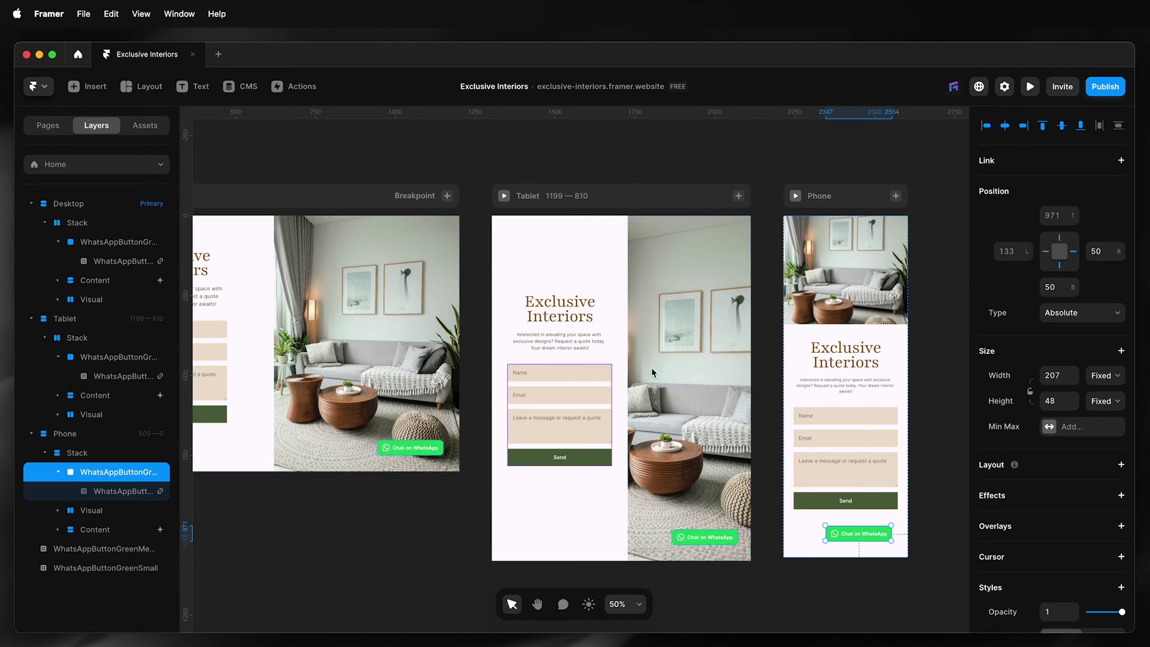
pyautogui.click(1108, 252)
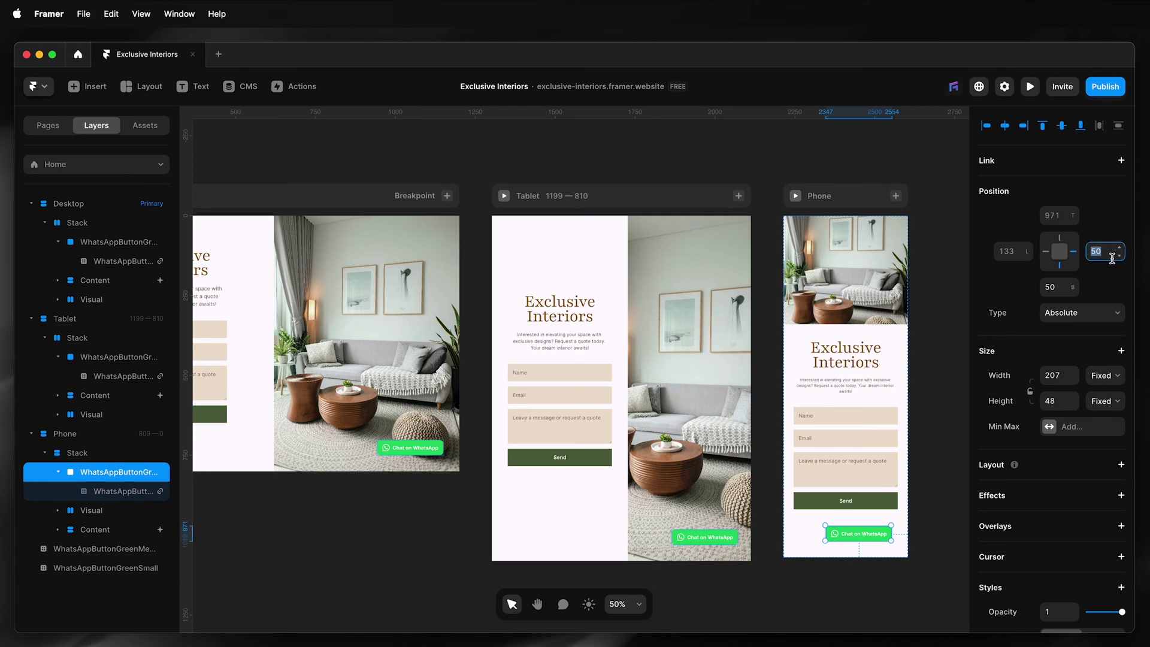
pyautogui.write('20')
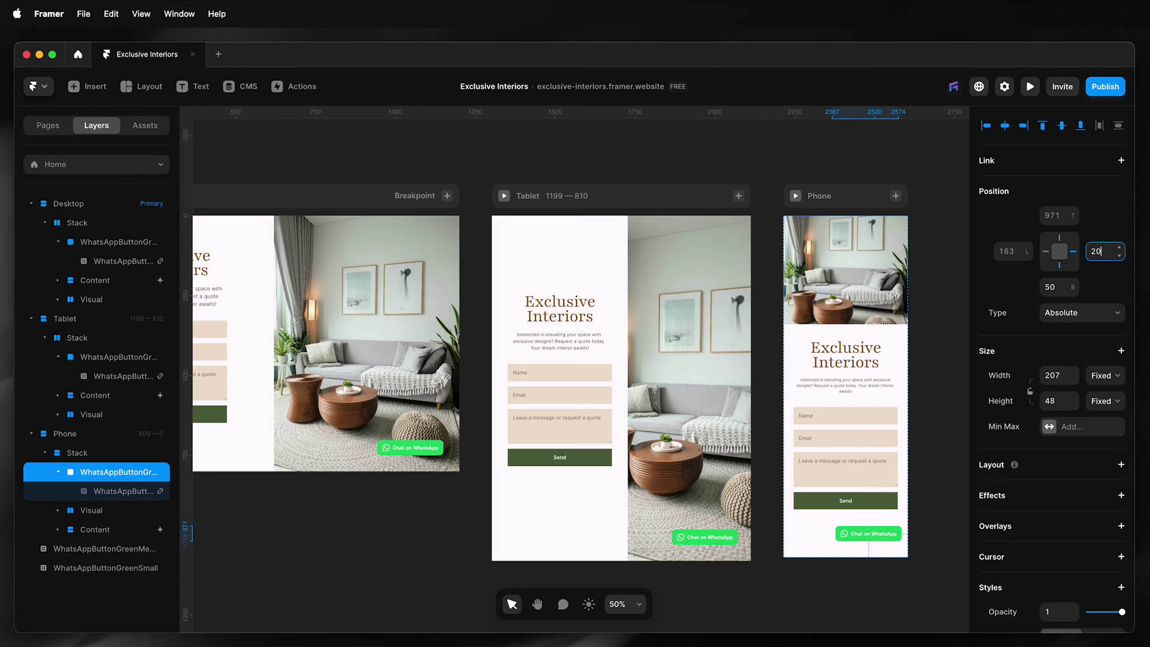
pyautogui.click(925, 486)
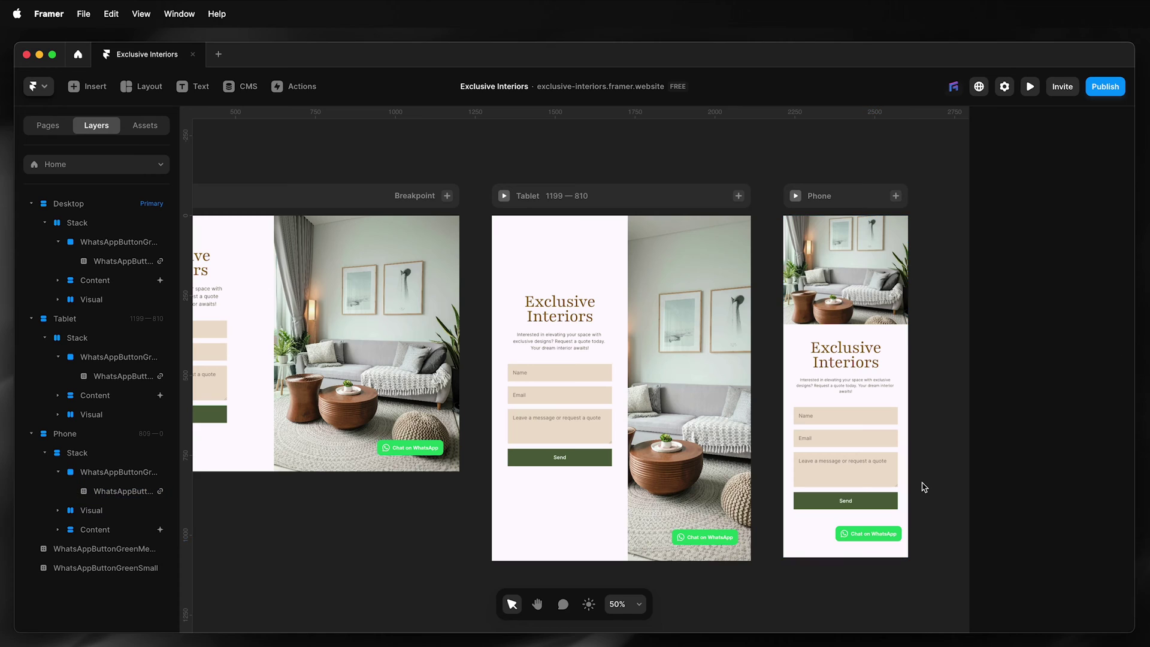
# Step: Select the Desktop breakpoint, preview it live, and return to editing
pyautogui.hscroll(-10, 396, 171)
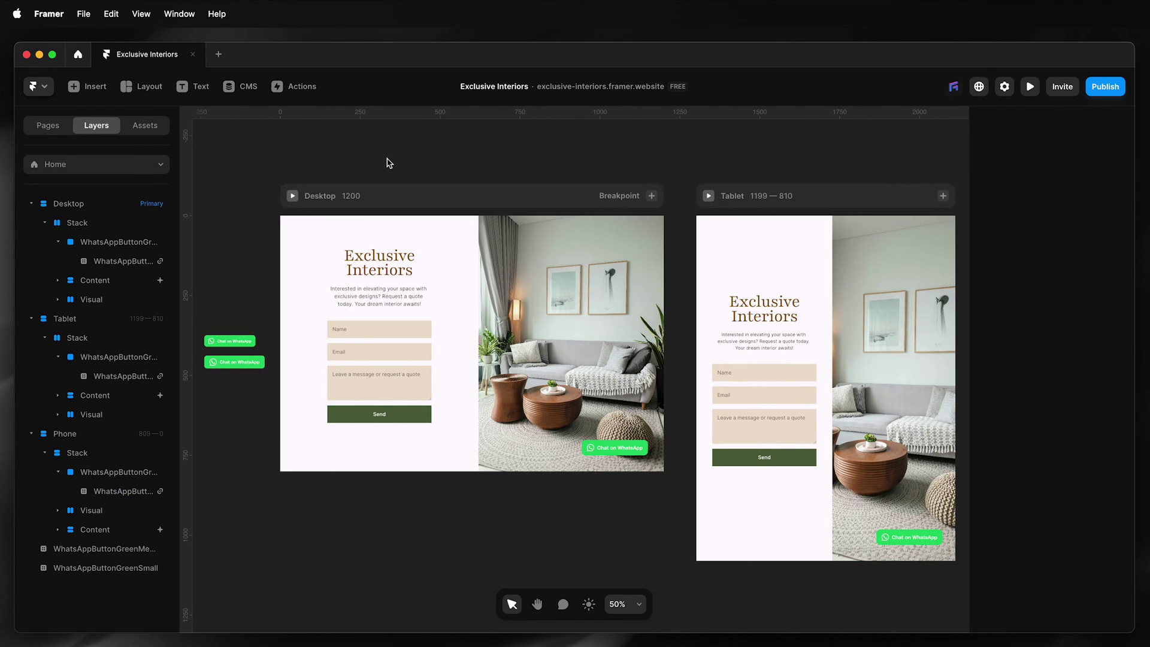
pyautogui.click(396, 204)
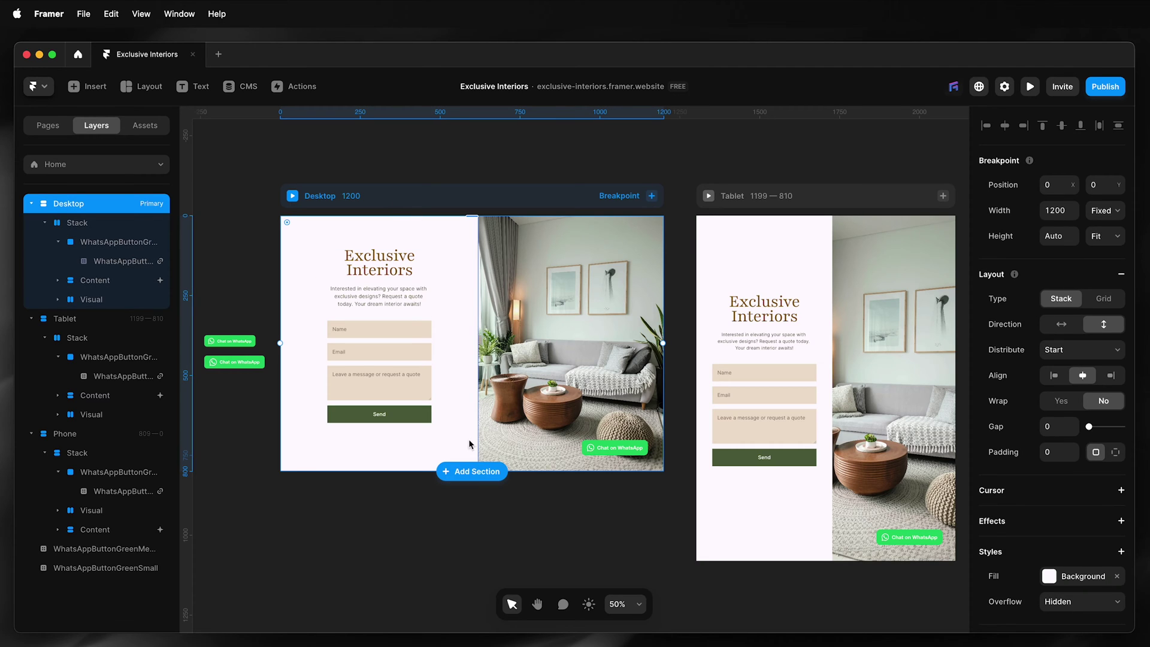
pyautogui.click(1031, 86)
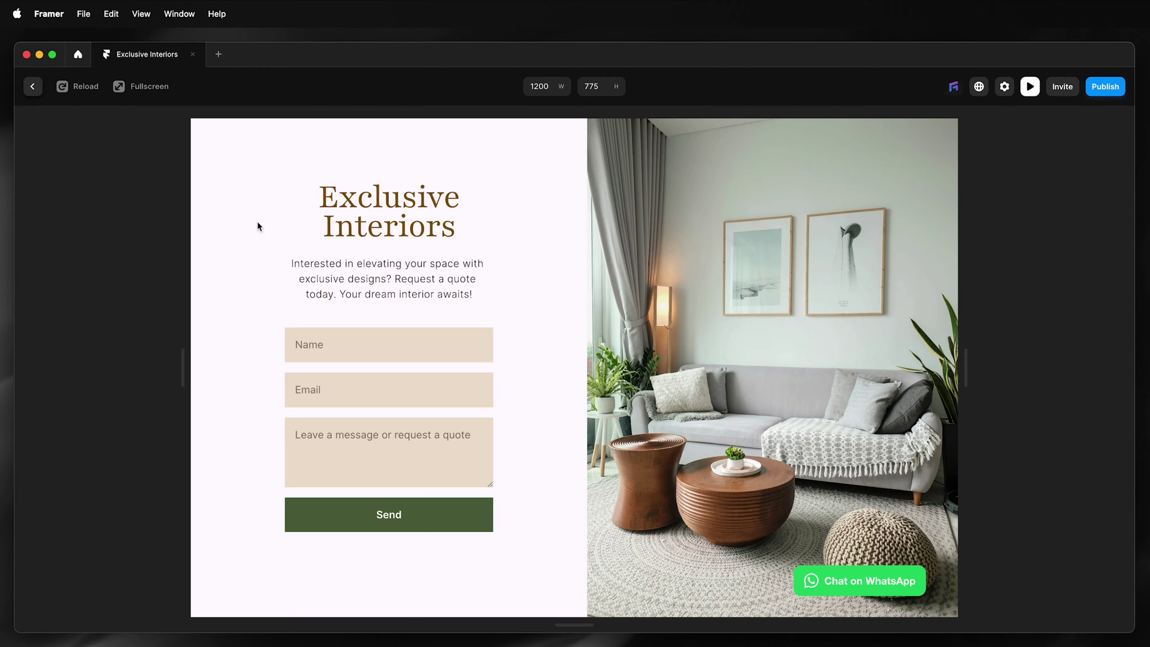
pyautogui.click(32, 86)
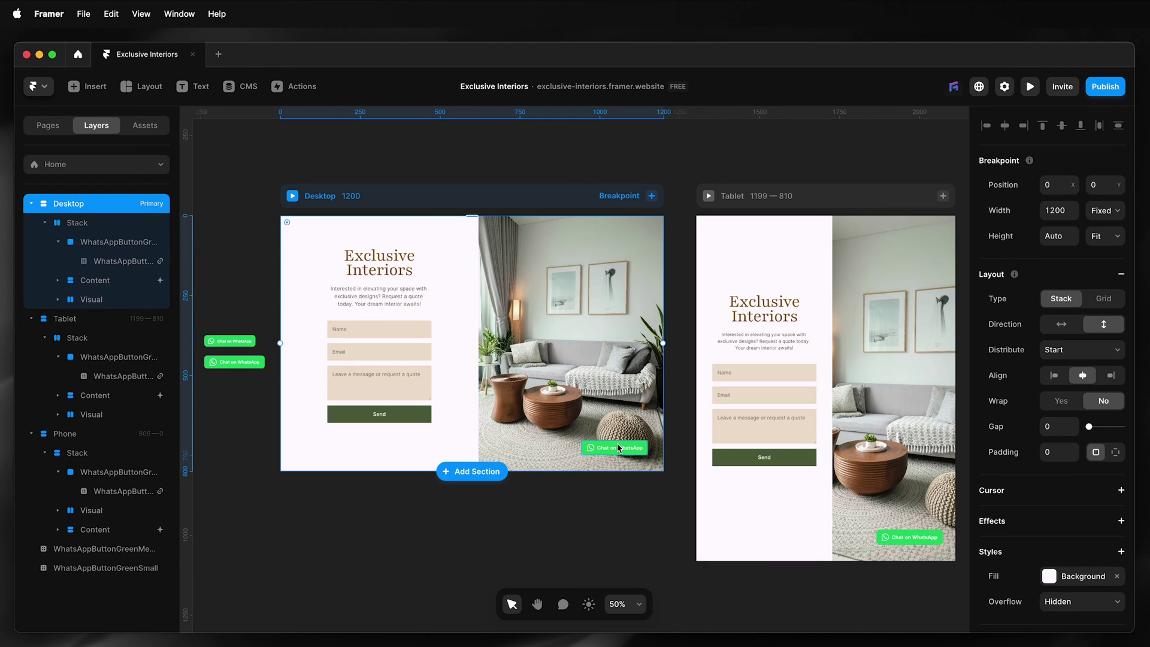
pyautogui.click(618, 448)
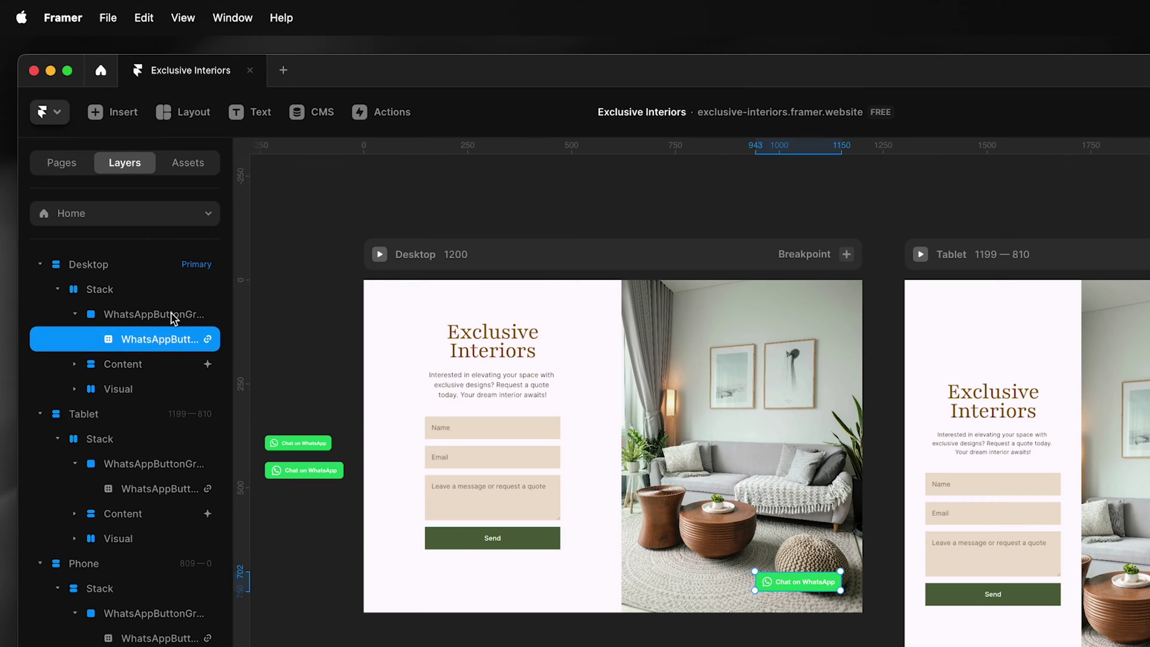
# Step: Add a Hover effect scaling the button group to 1.1 with a spring transition, then preview it
pyautogui.click(173, 316)
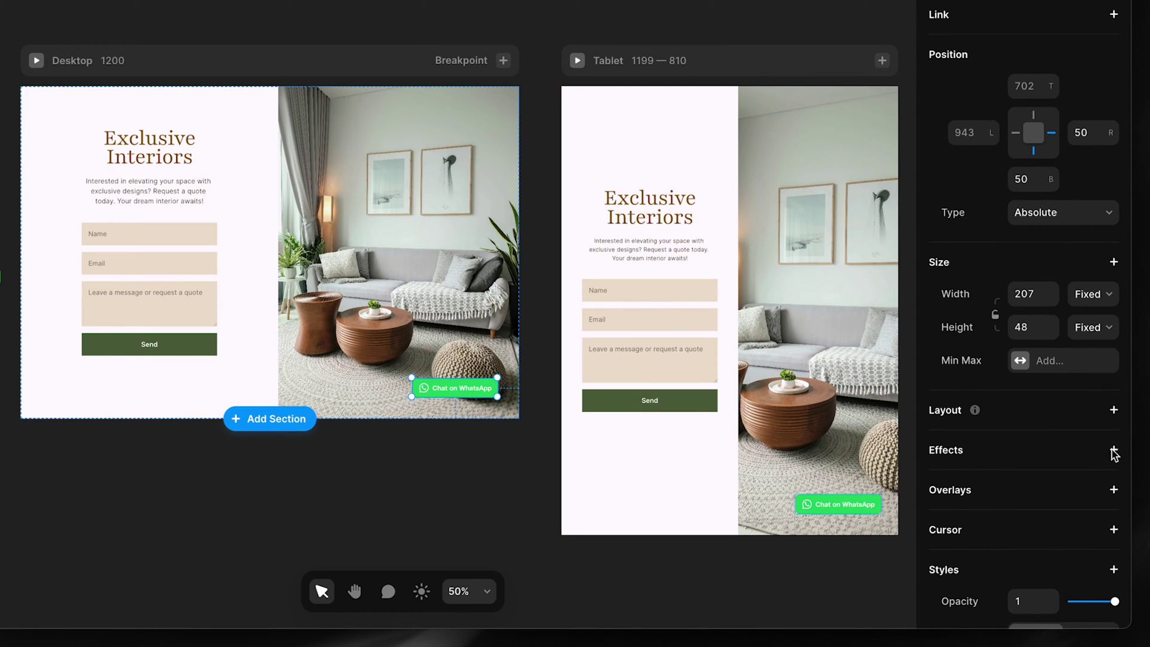
pyautogui.click(1114, 454)
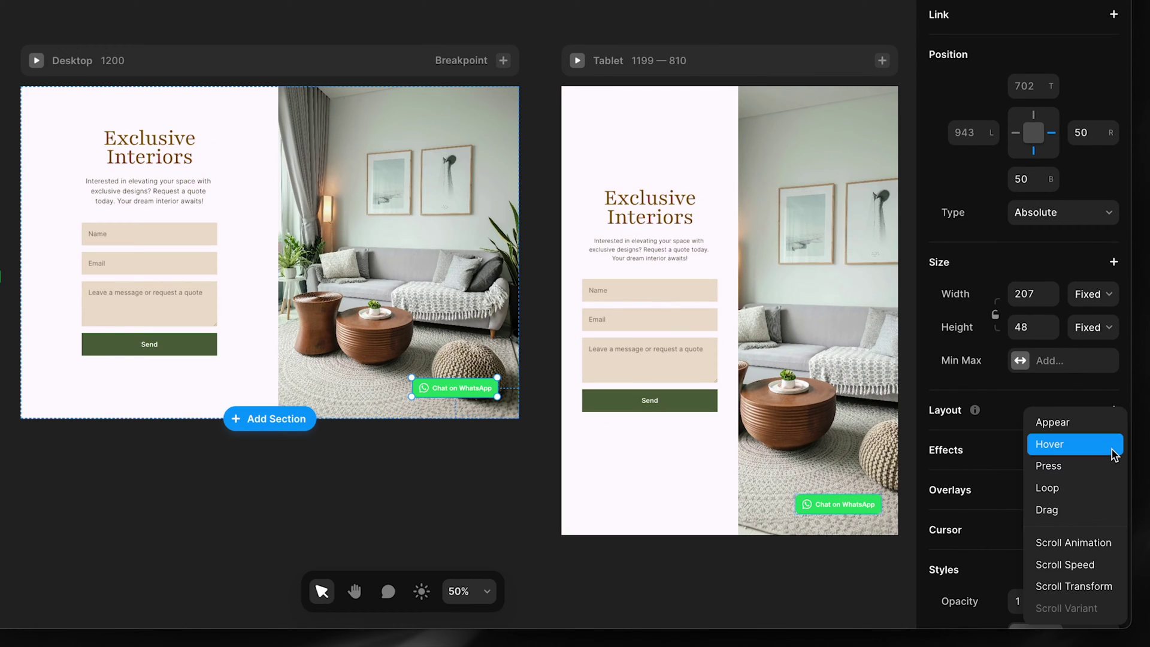
pyautogui.click(1114, 446)
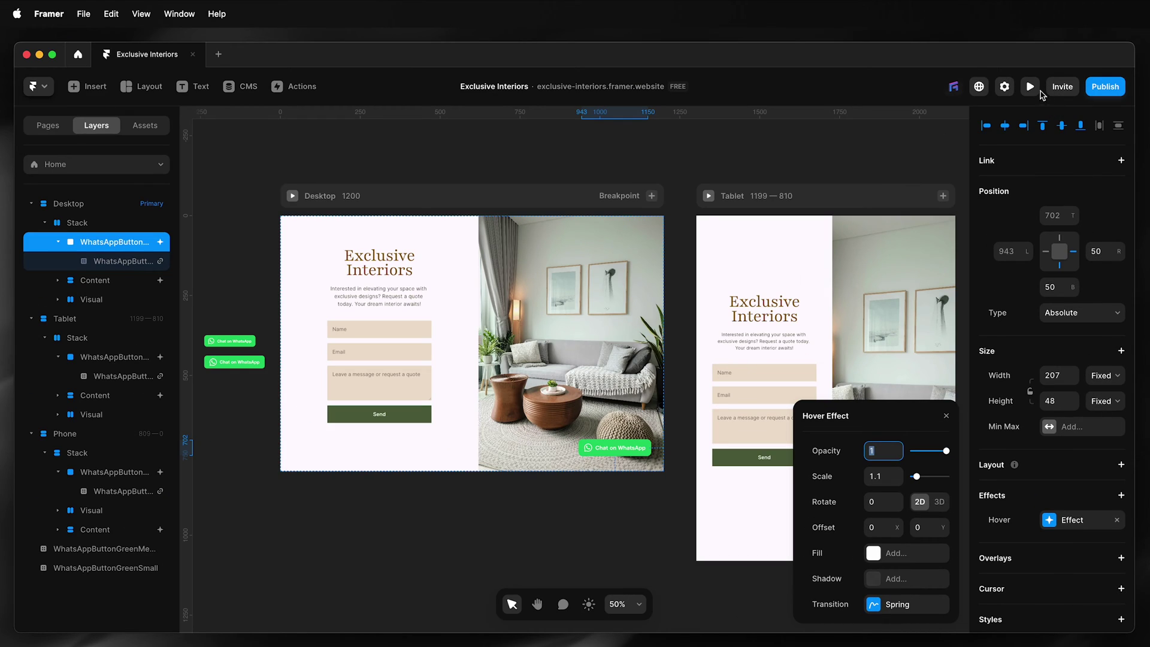
pyautogui.click(1037, 90)
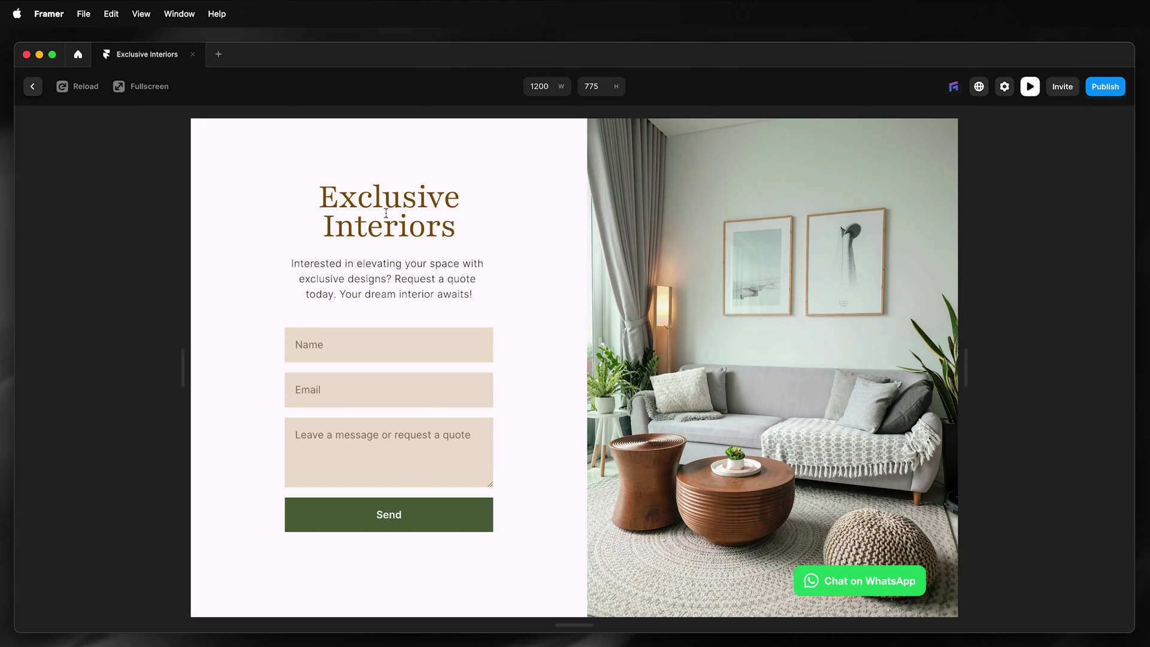
pyautogui.click(32, 87)
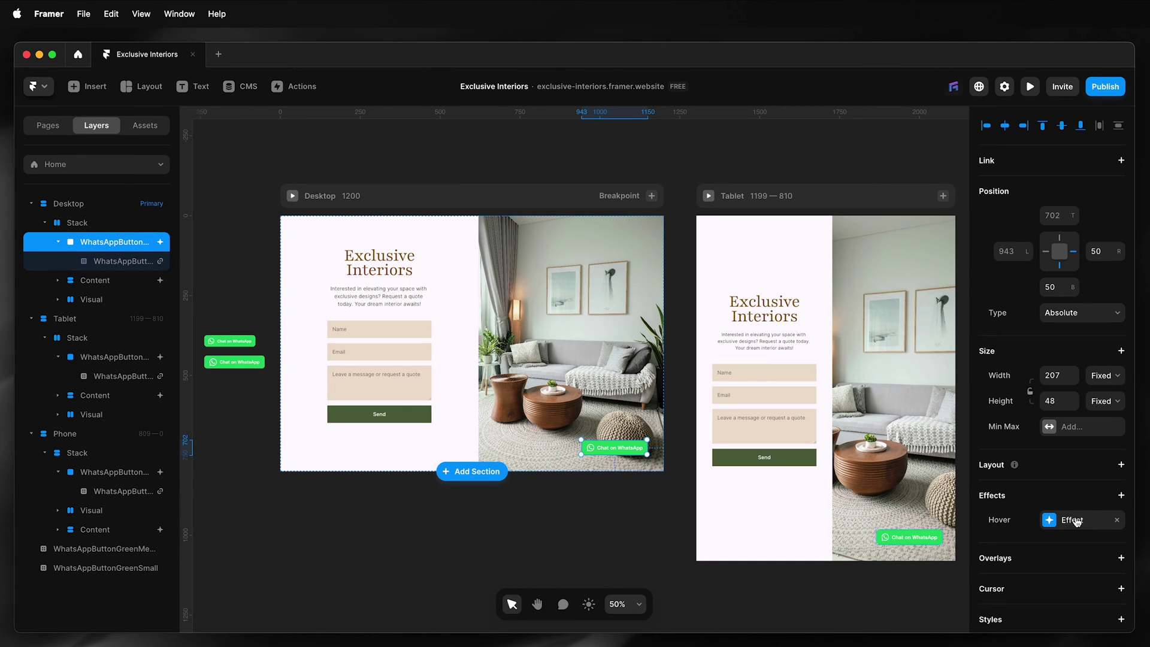
# Step: Add an On Appear Fade In effect to the WhatsApp button
pyautogui.scroll(-5, 1063, 493)
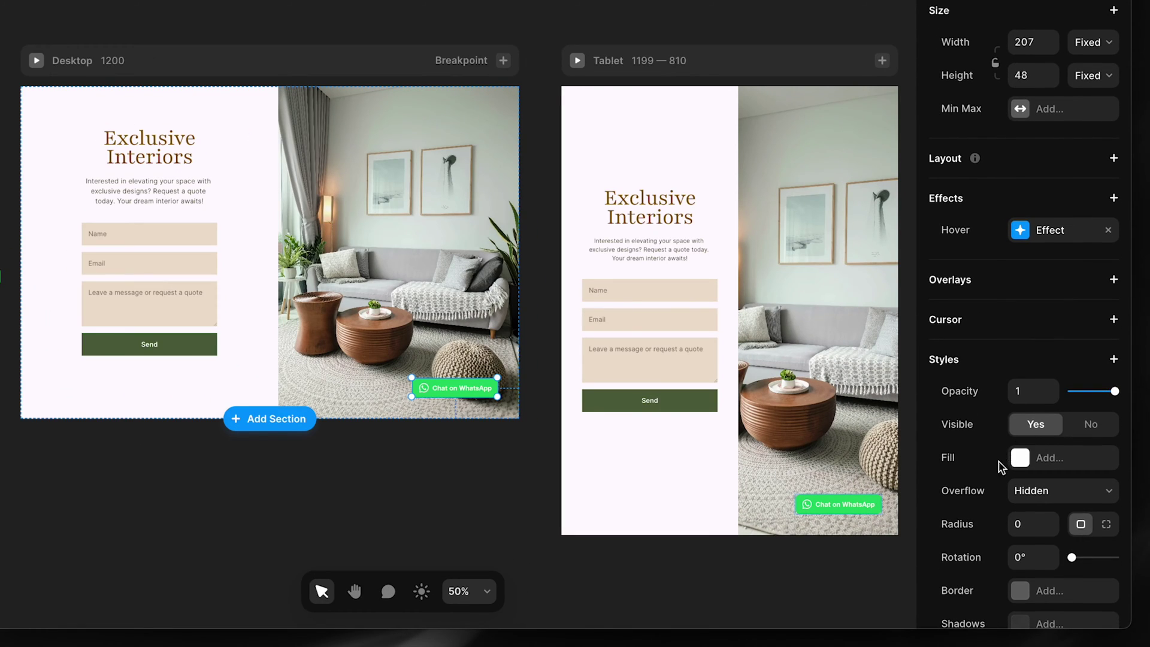
pyautogui.scroll(-1, 995, 479)
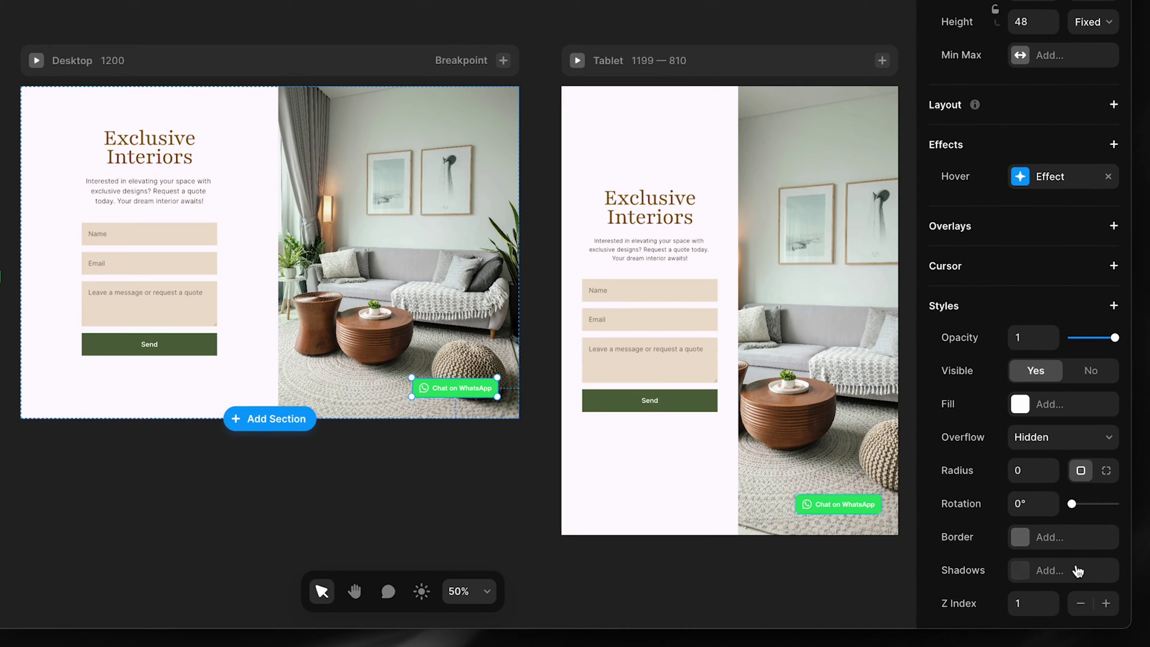
pyautogui.scroll(6, 1018, 480)
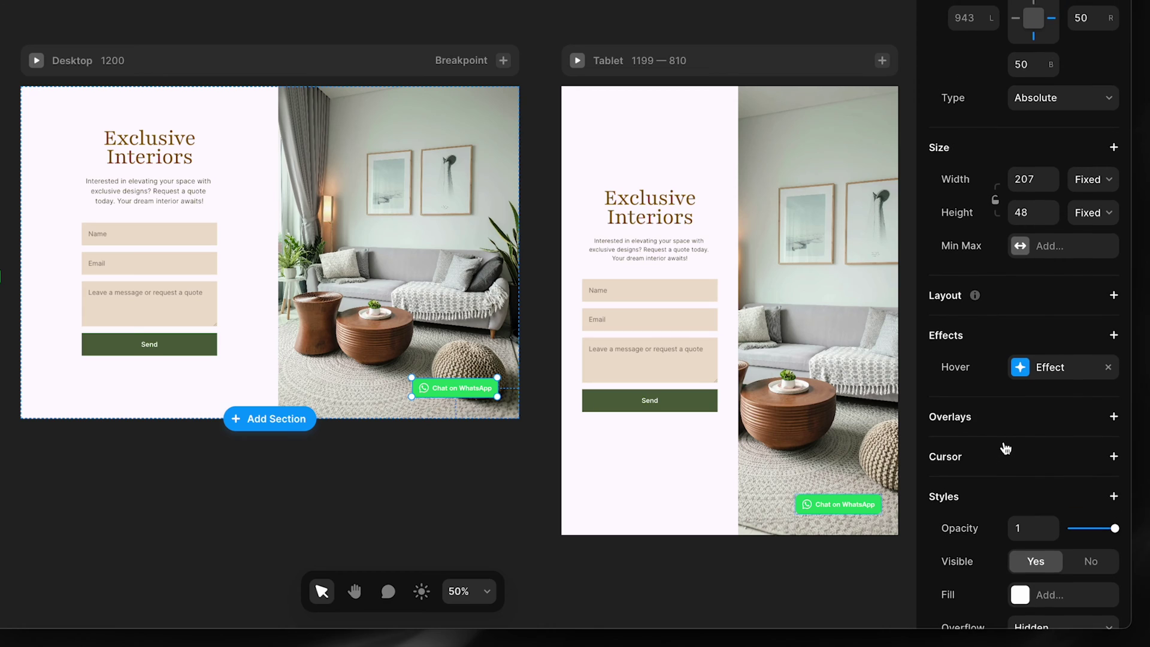
pyautogui.click(1113, 335)
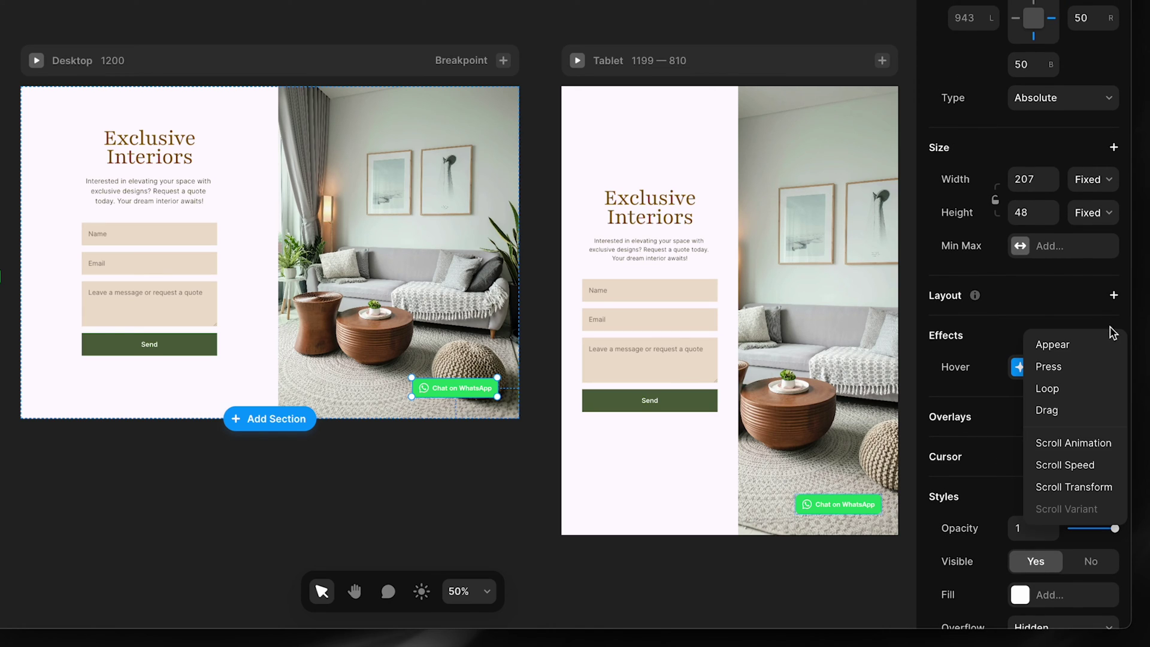
pyautogui.click(1067, 349)
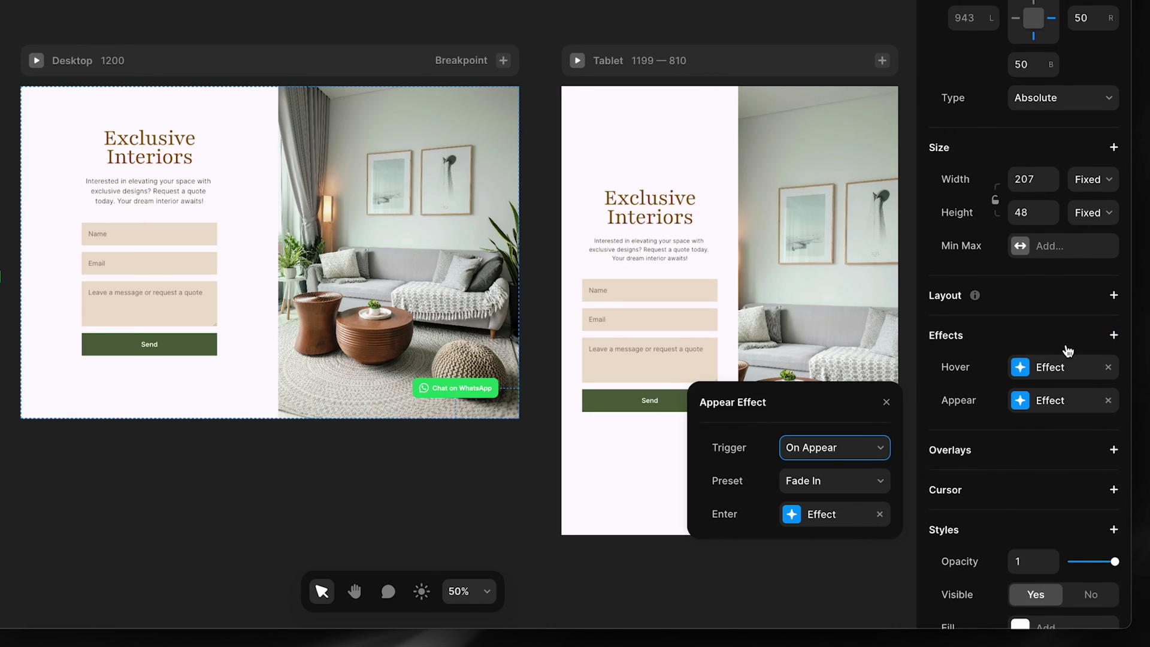
# Step: Set the enter transition delay to 0.3 s and preview the Desktop page
pyautogui.click(830, 515)
pyautogui.click(802, 591)
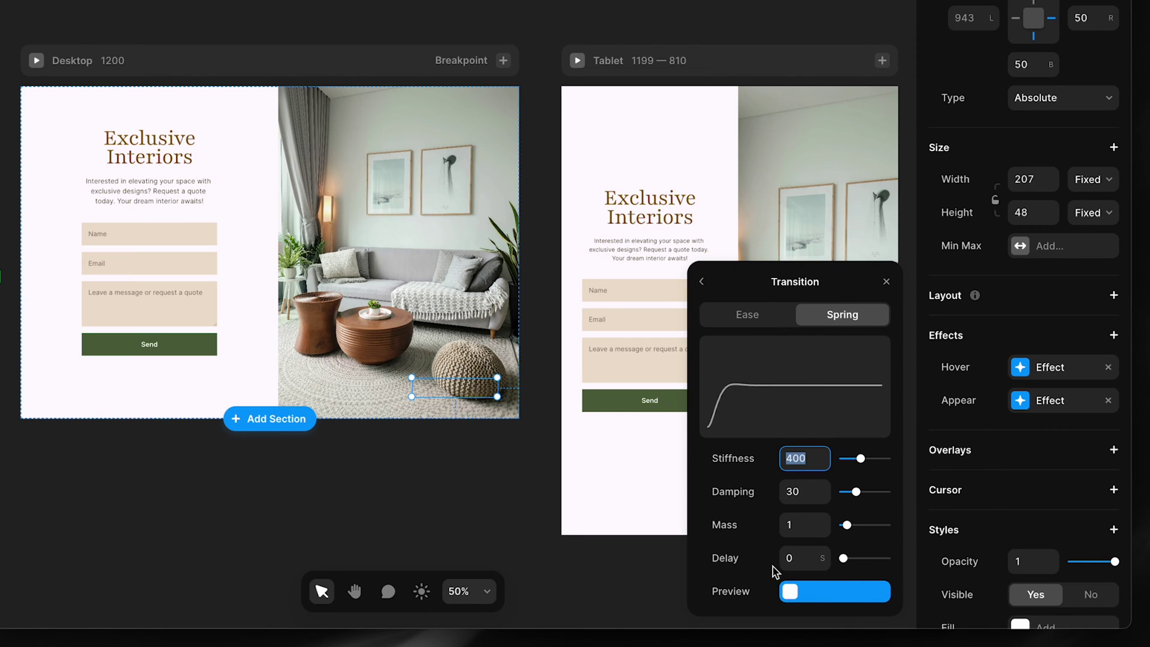
pyautogui.click(794, 557)
pyautogui.write('0.3')
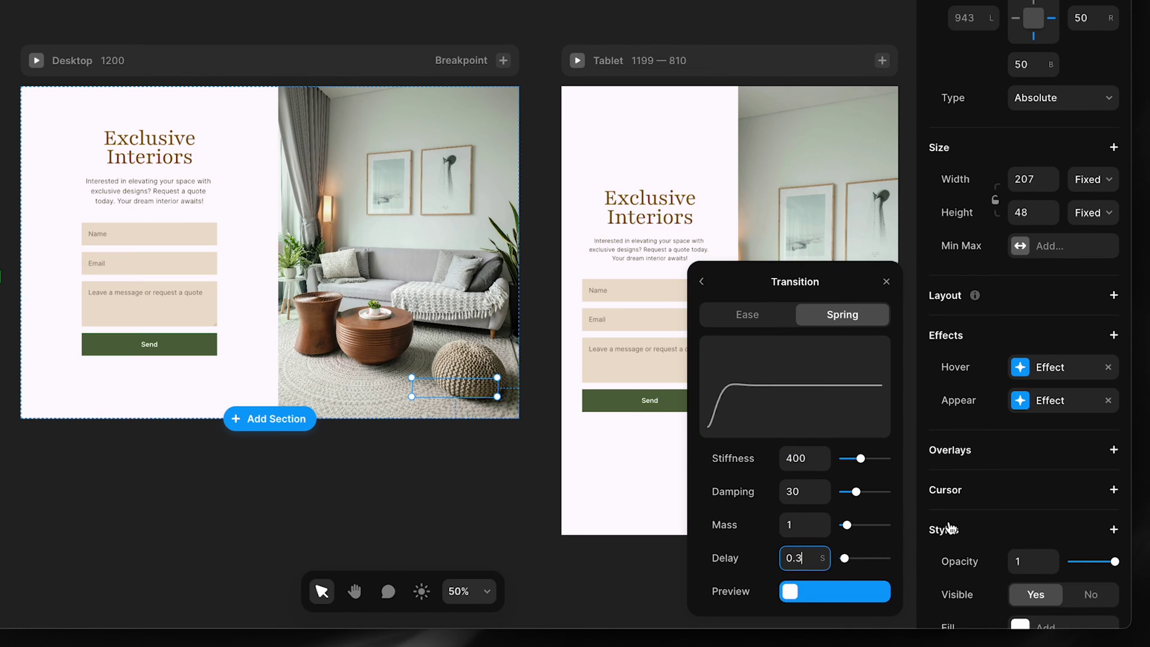
pyautogui.click(465, 479)
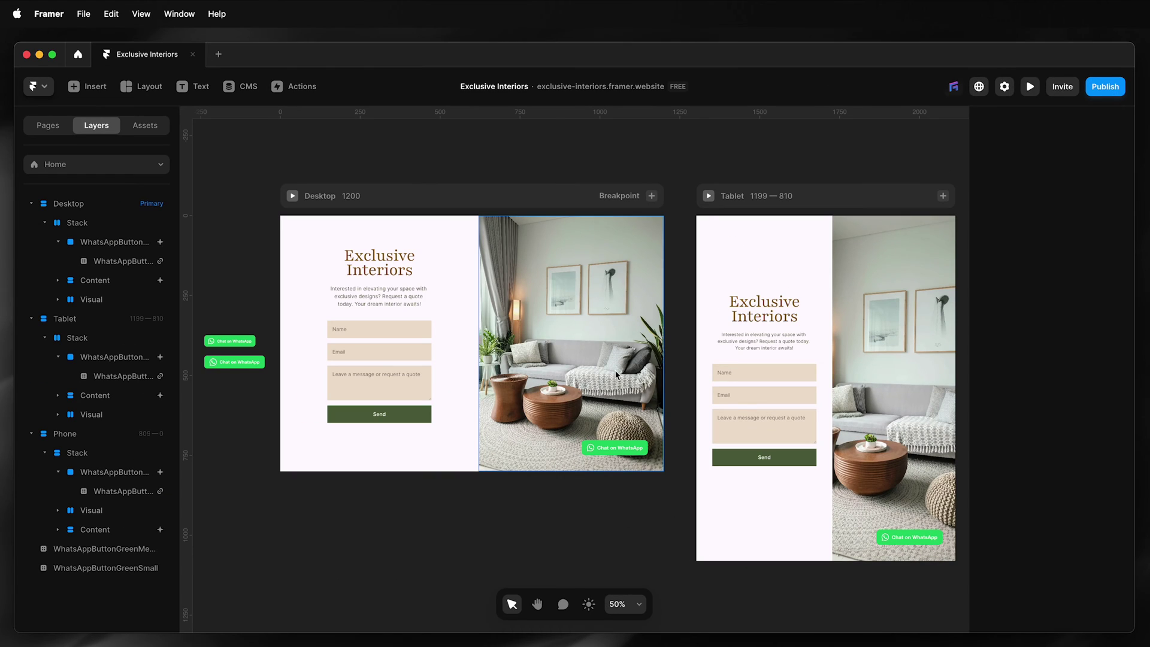
pyautogui.click(563, 199)
pyautogui.click(1030, 86)
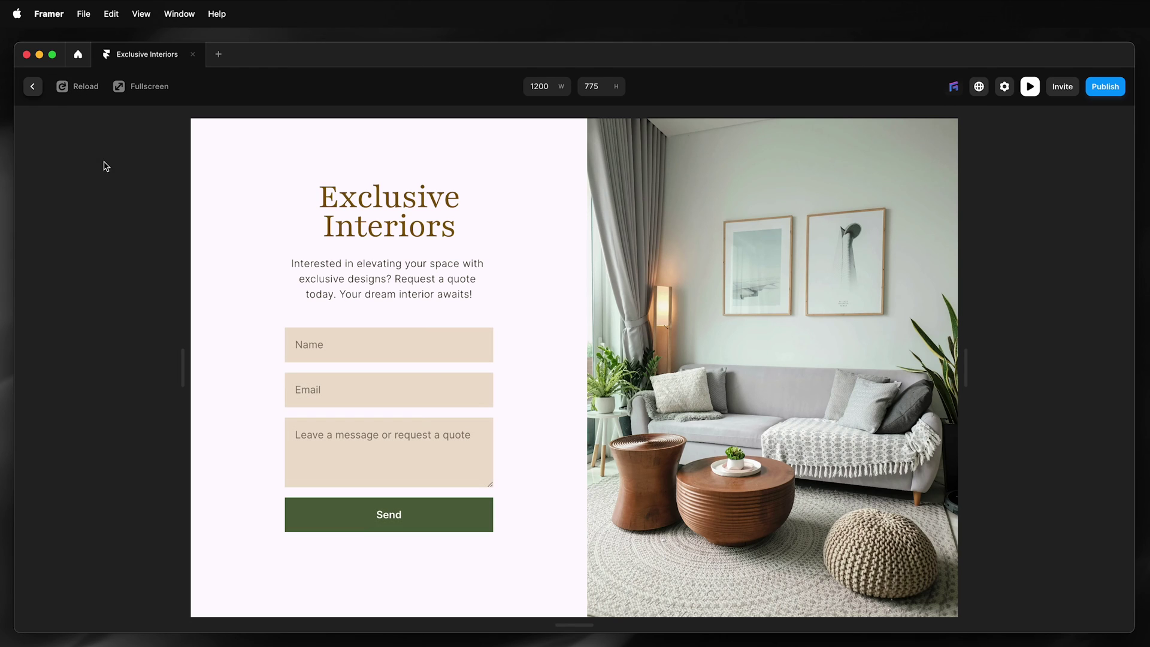
pyautogui.click(34, 88)
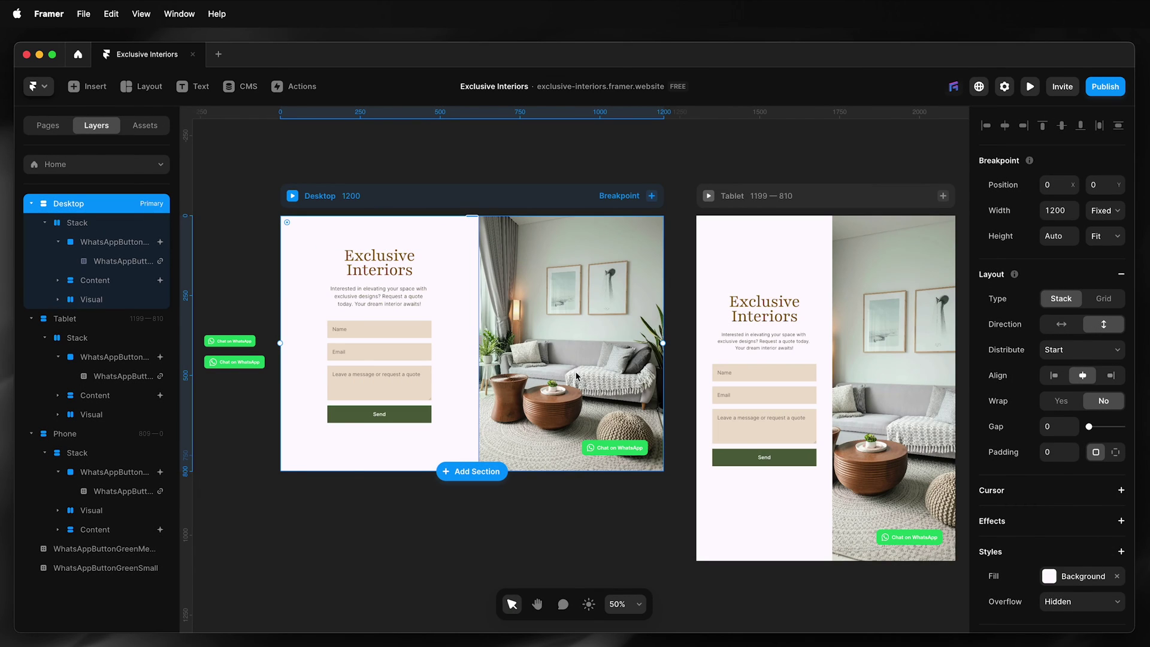
# Step: Replace the desktop WhatsApp button's Link To address with the new wa.me URL
pyautogui.click(600, 444)
pyautogui.click(1093, 183)
pyautogui.click(1105, 185)
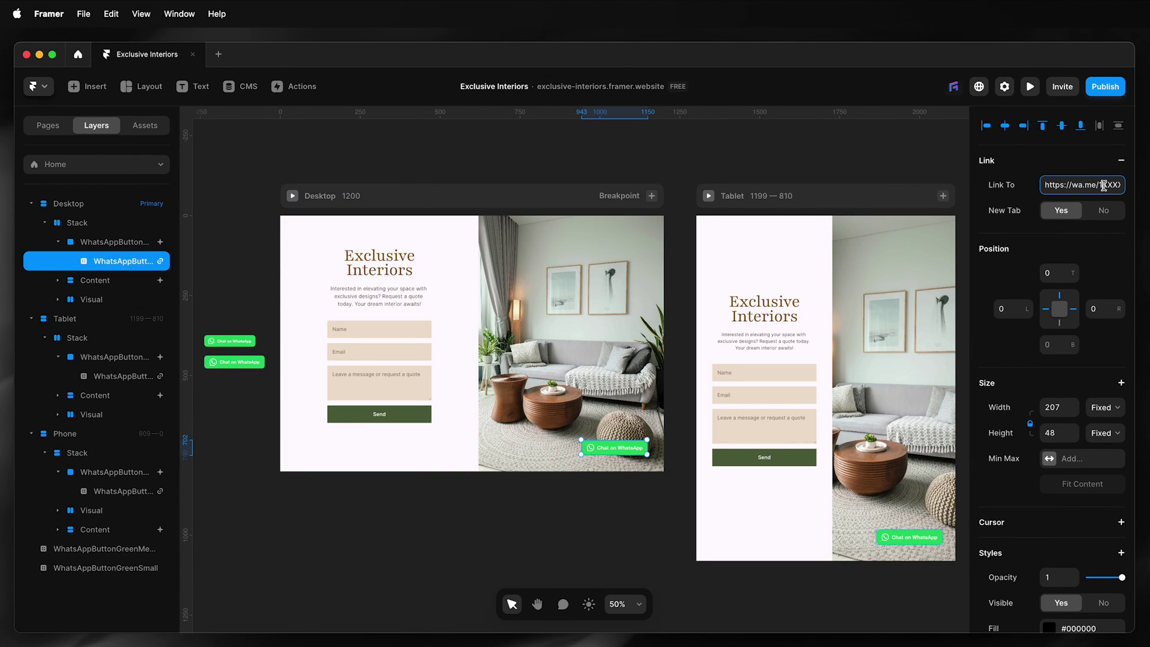
pyautogui.press('super+a')
pyautogui.press('super+v')
pyautogui.click(889, 164)
# Step: Publish the update to the live site and try its Chat on WhatsApp button
pyautogui.click(534, 202)
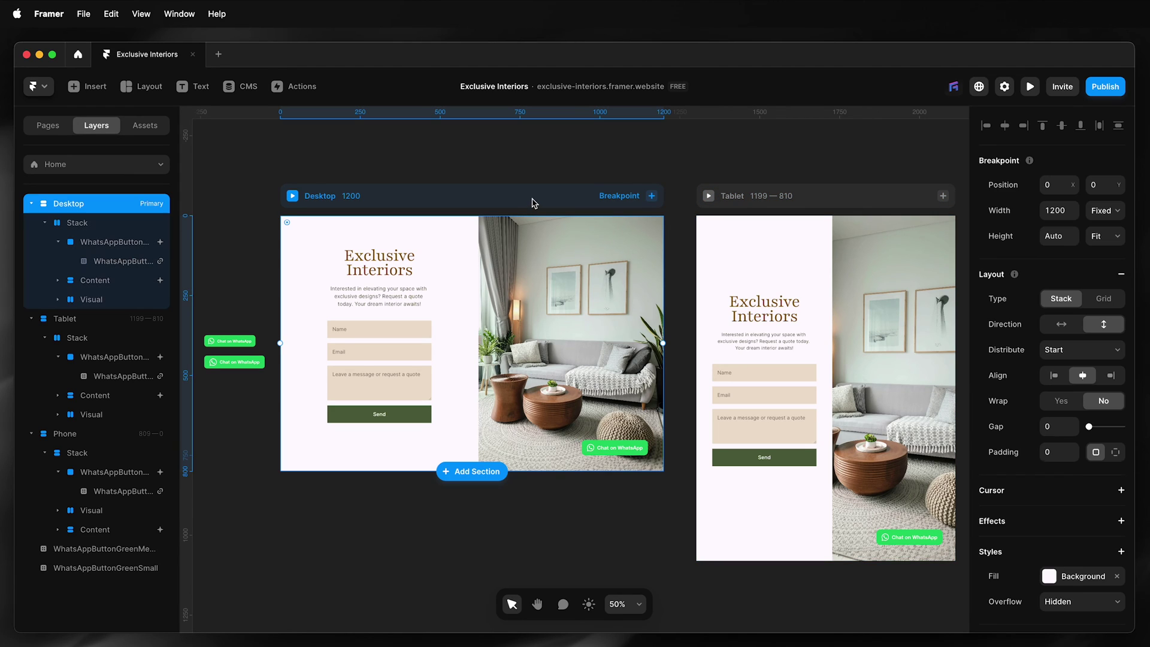
pyautogui.click(1104, 88)
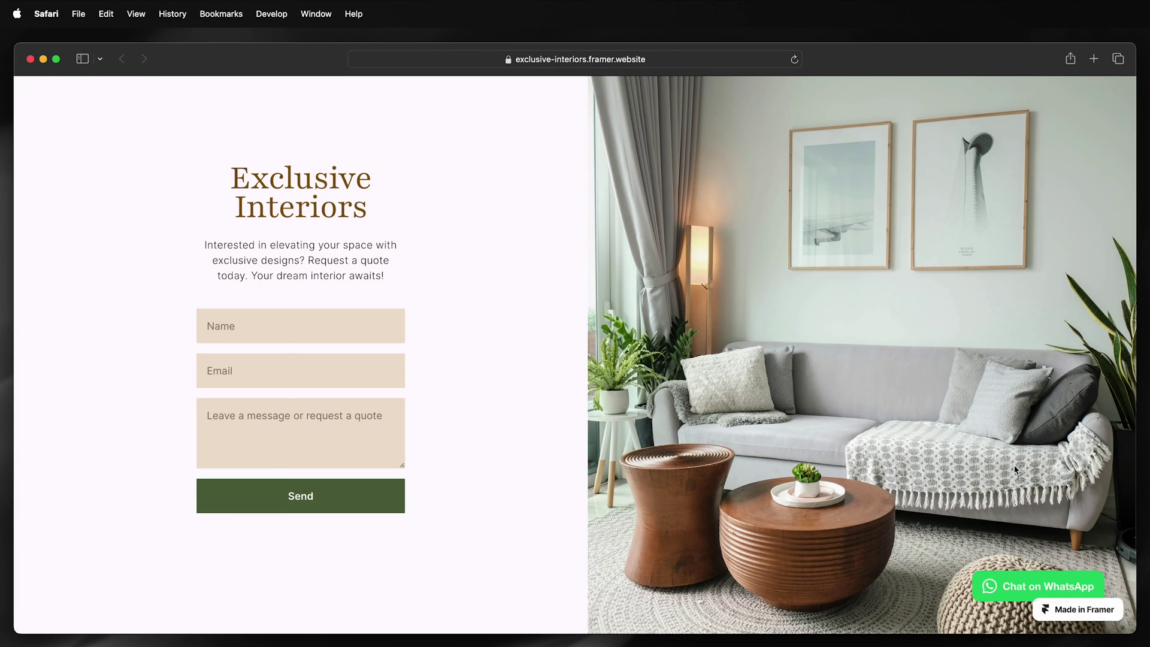
pyautogui.click(1010, 592)
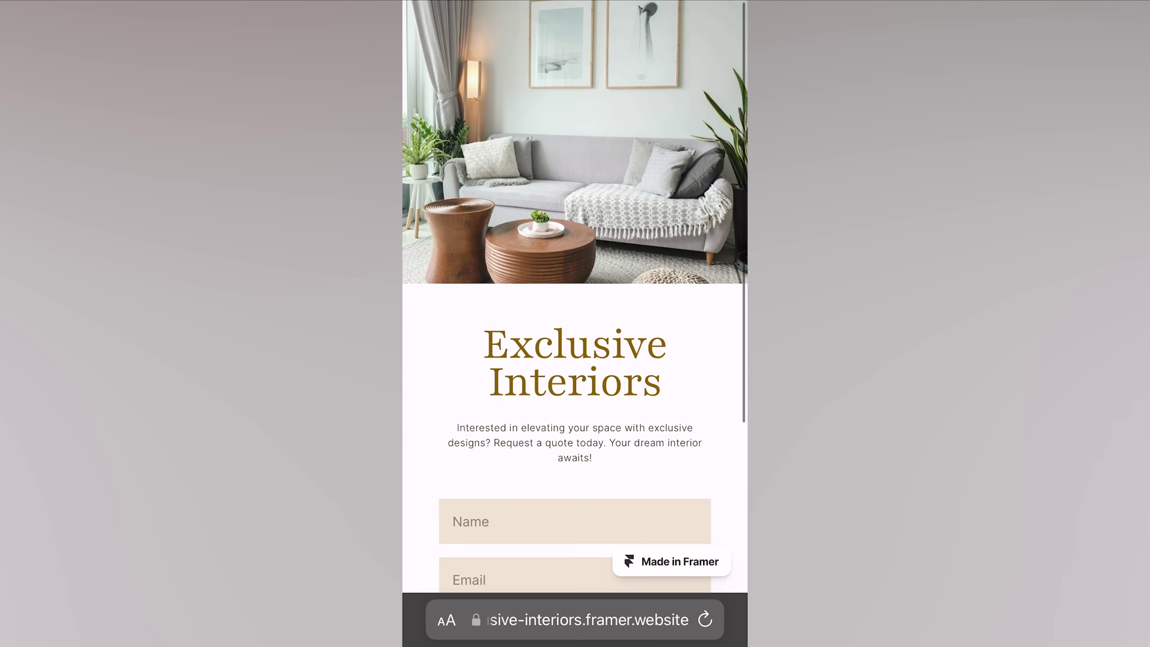
# Step: Scroll the live site in iPhone Safari down to the contact form and Chat on WhatsApp button
pyautogui.scroll(-4, 575, 323)
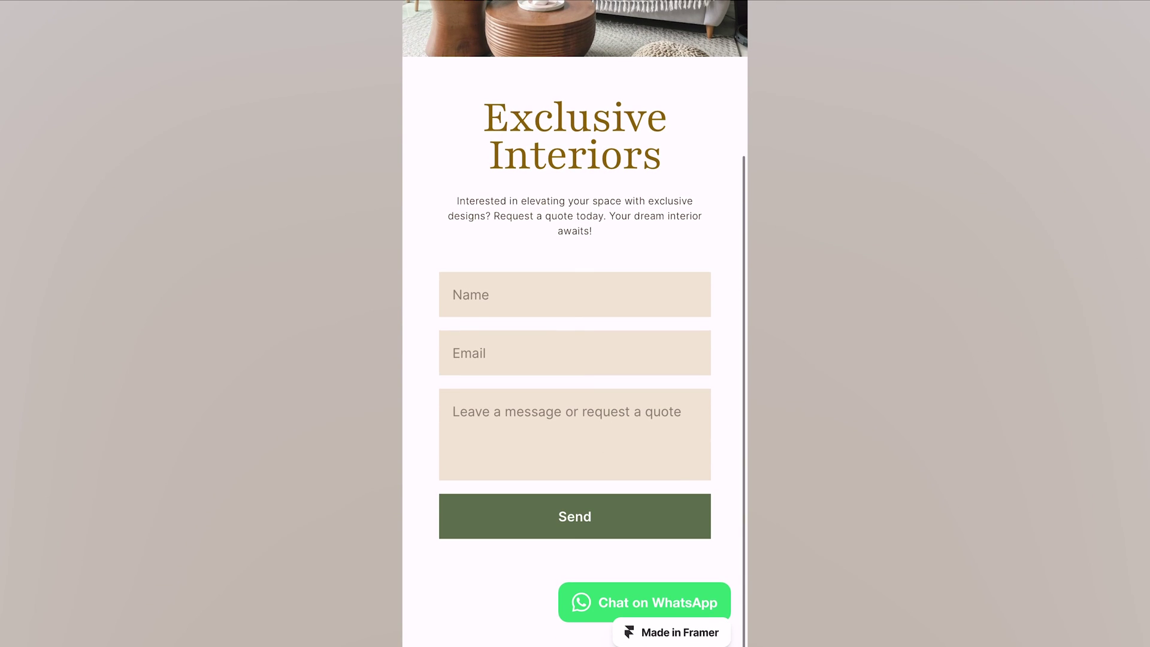